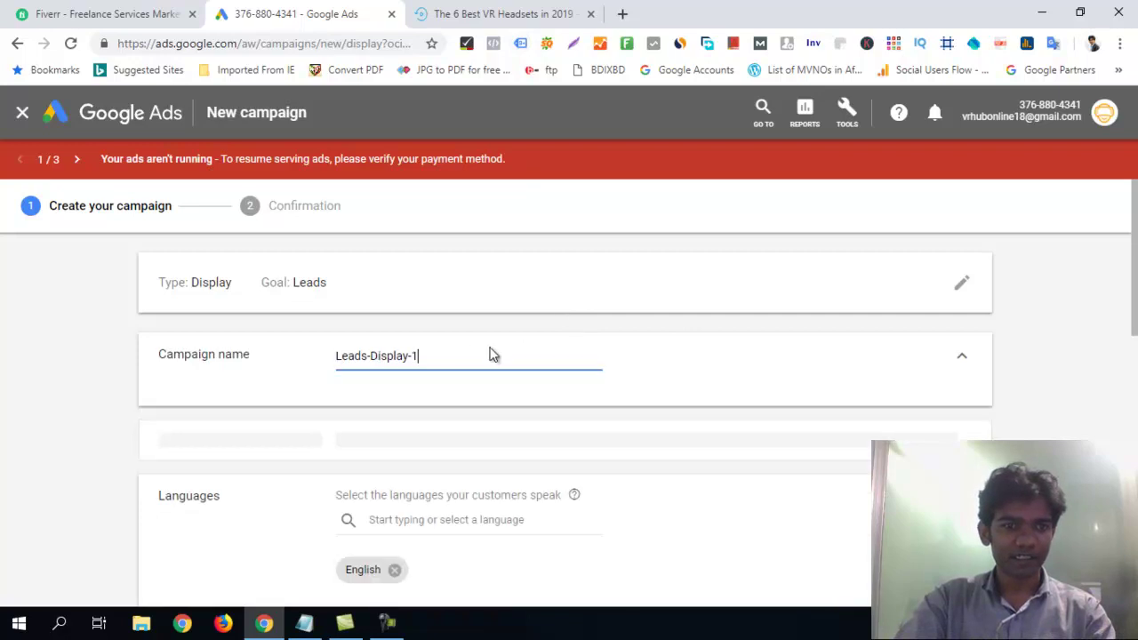
Replace the default campaign name with "Remarketing"
key("BackSpace")
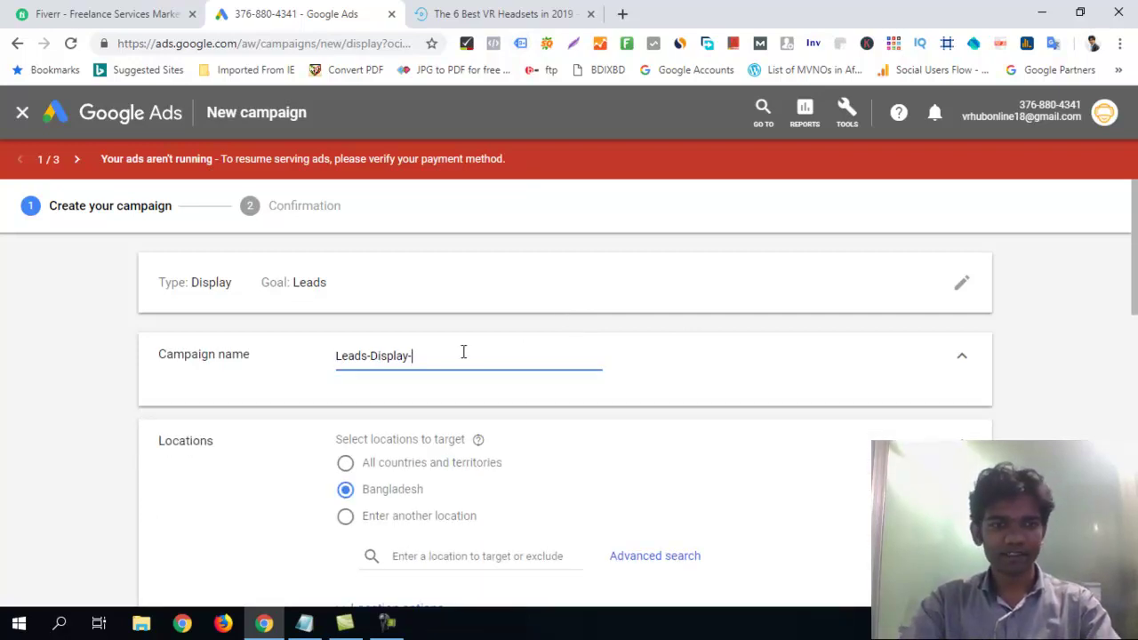
key("ctrl+a")
key("BackSpace")
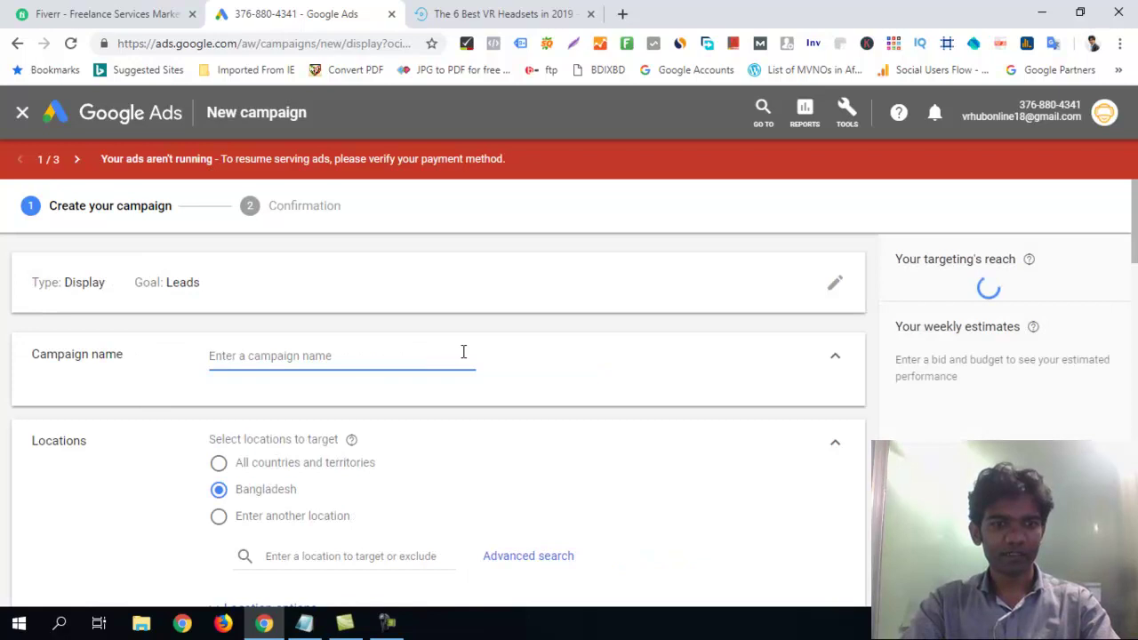
type("Rem")
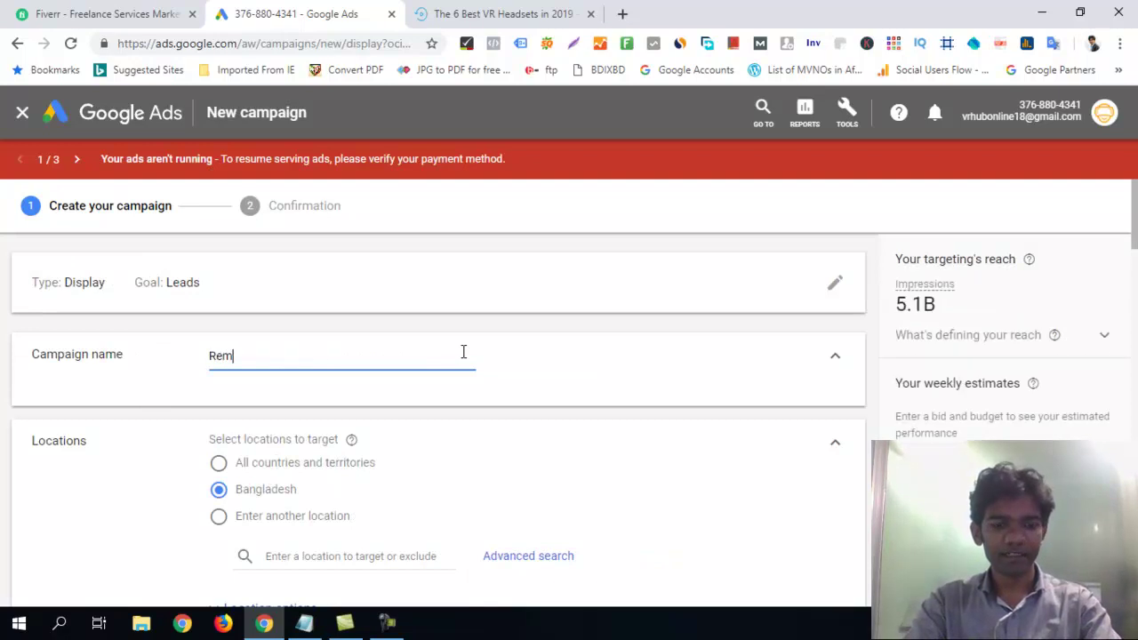
type("arketing")
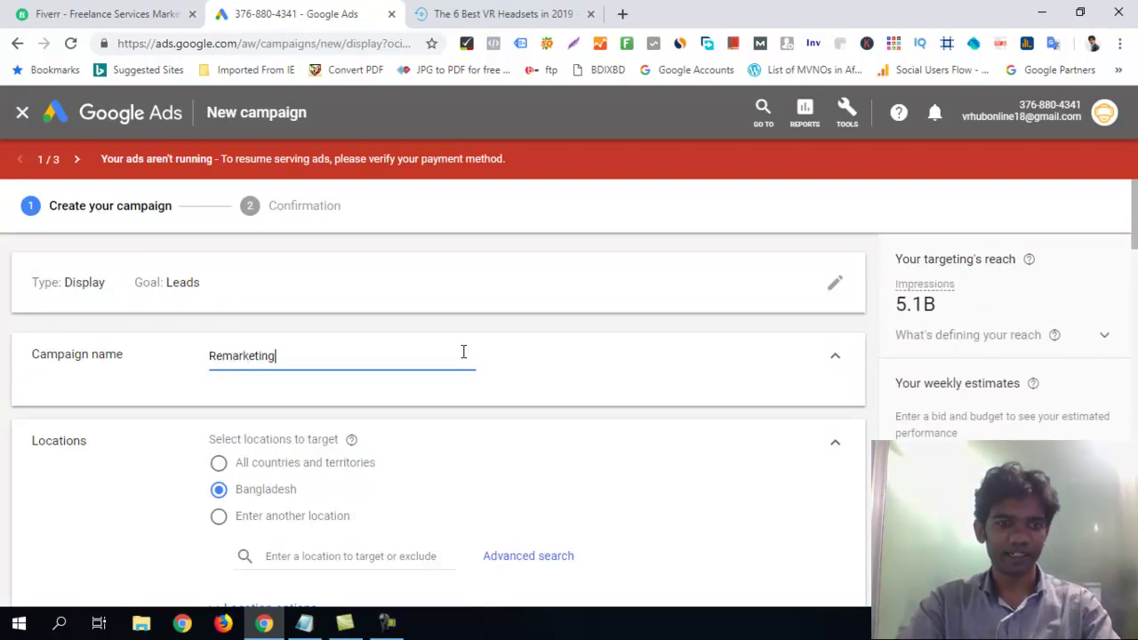
Switch location targeting from Bangladesh to another location and target the United States
scroll(657, 314, "down", 2)
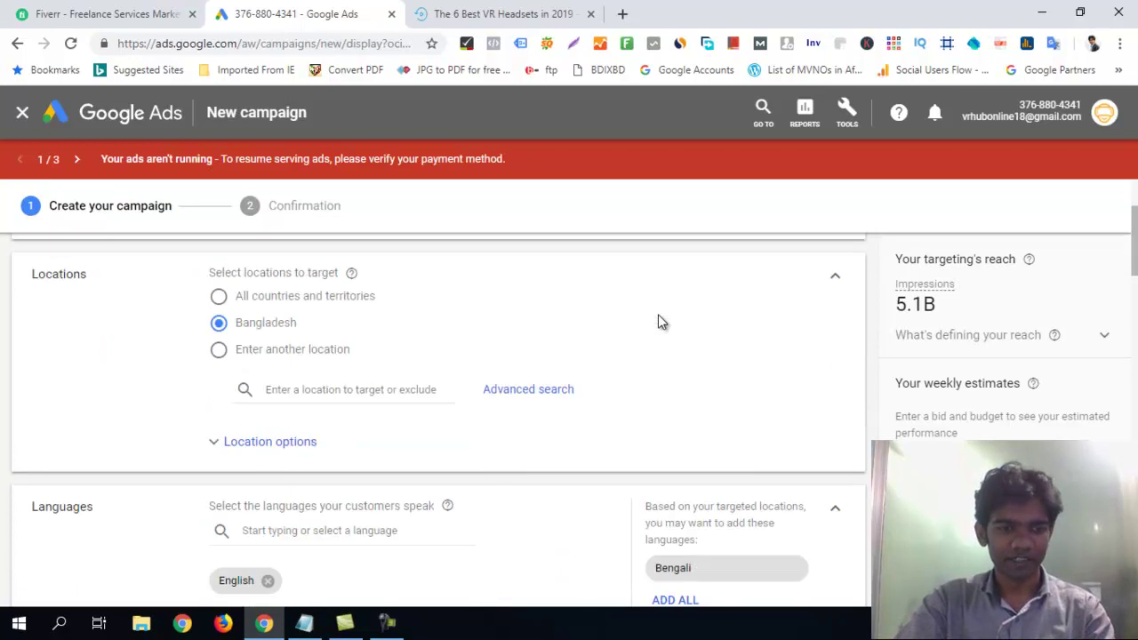
left_click(219, 357)
left_click(348, 392)
type("unite")
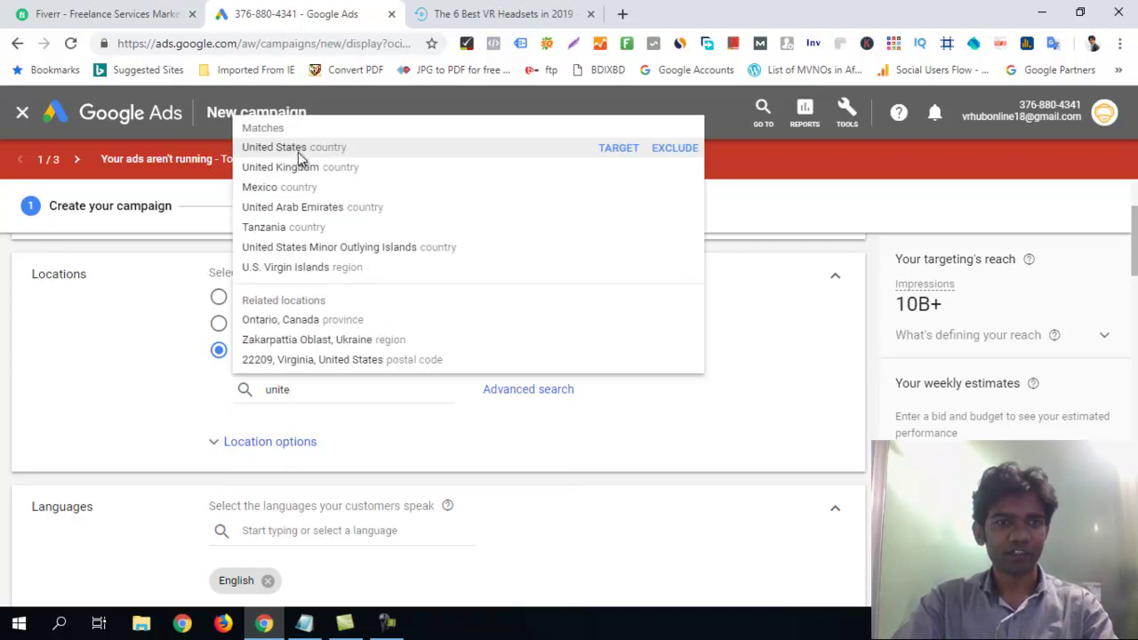
left_click(297, 153)
Use the advanced location search to add and save a 20 mi radius target around Unitech Infospace IT/ITES SEZ
left_click(534, 459)
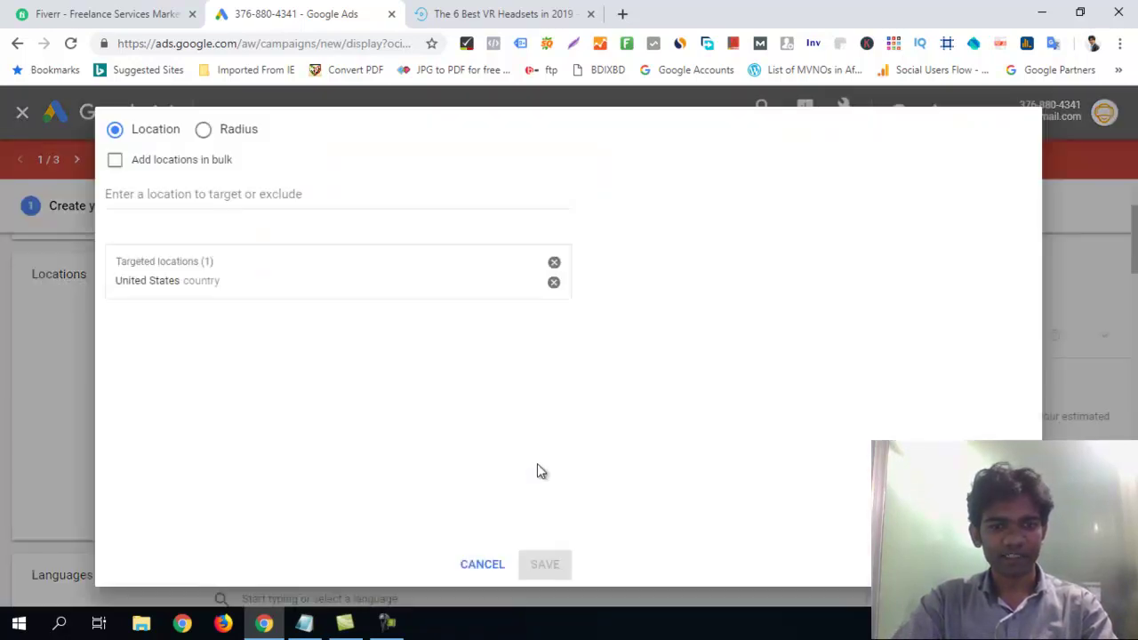
left_click(201, 132)
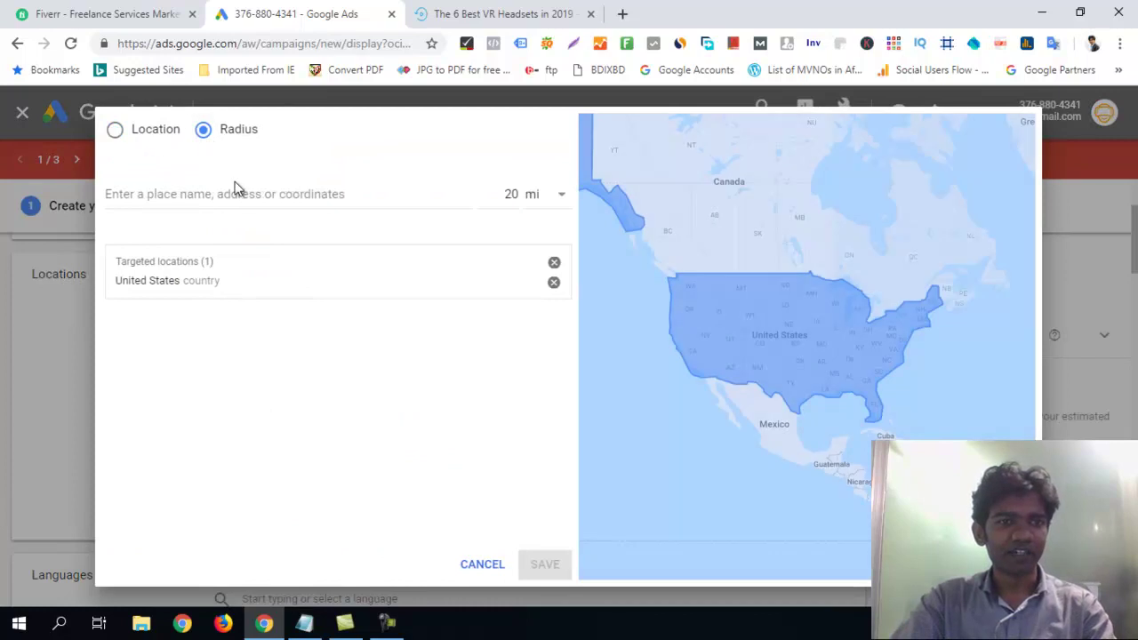
left_click(250, 197)
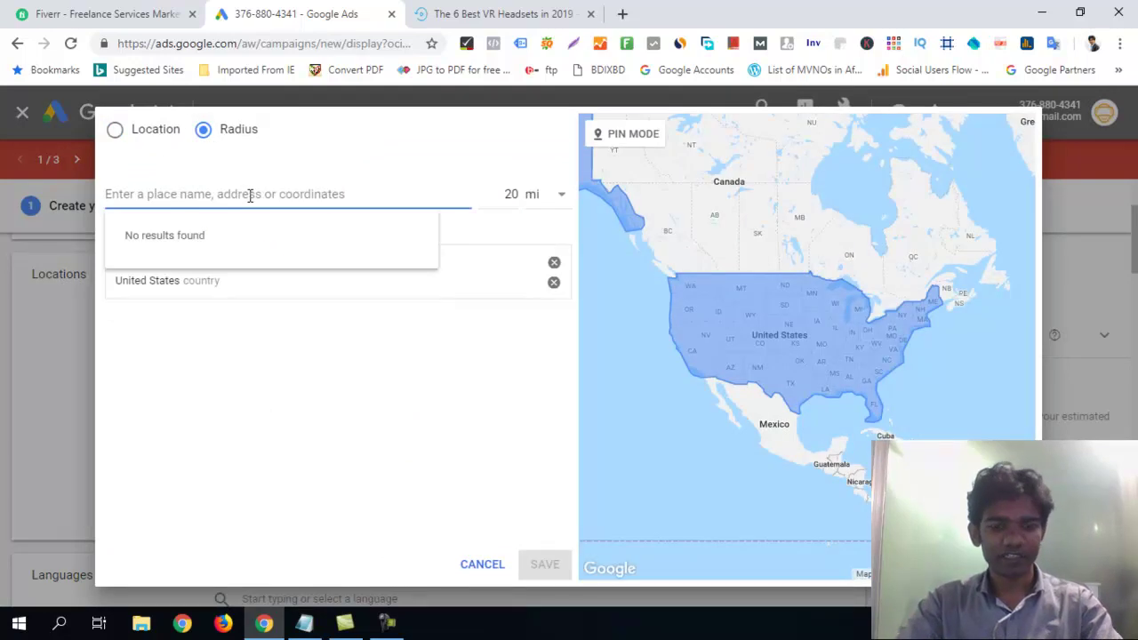
type("unite")
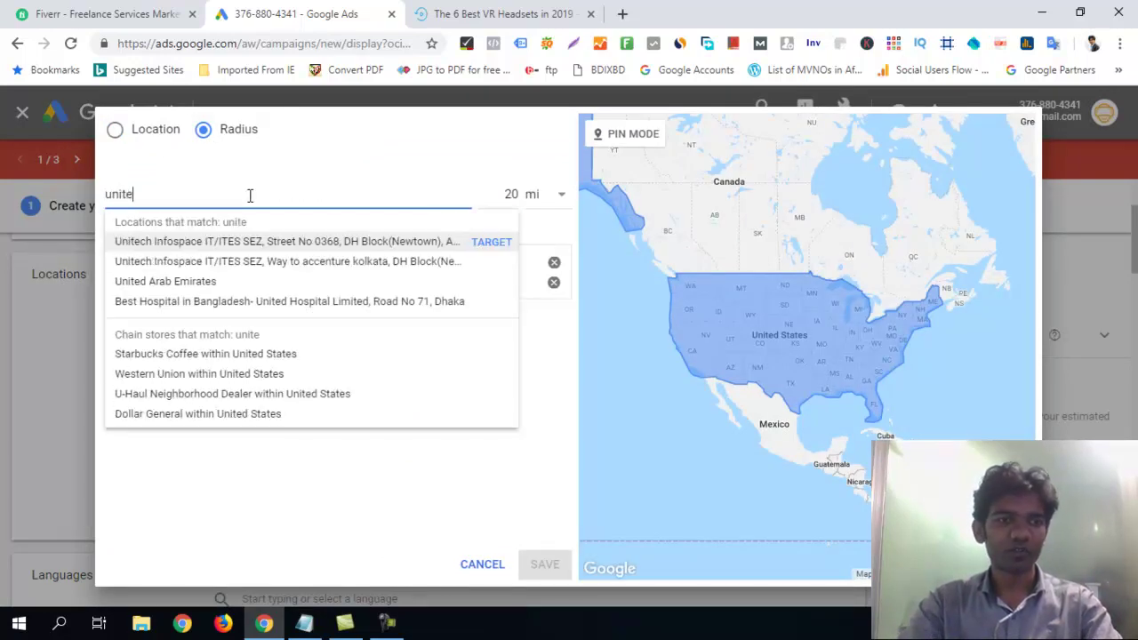
left_click(258, 245)
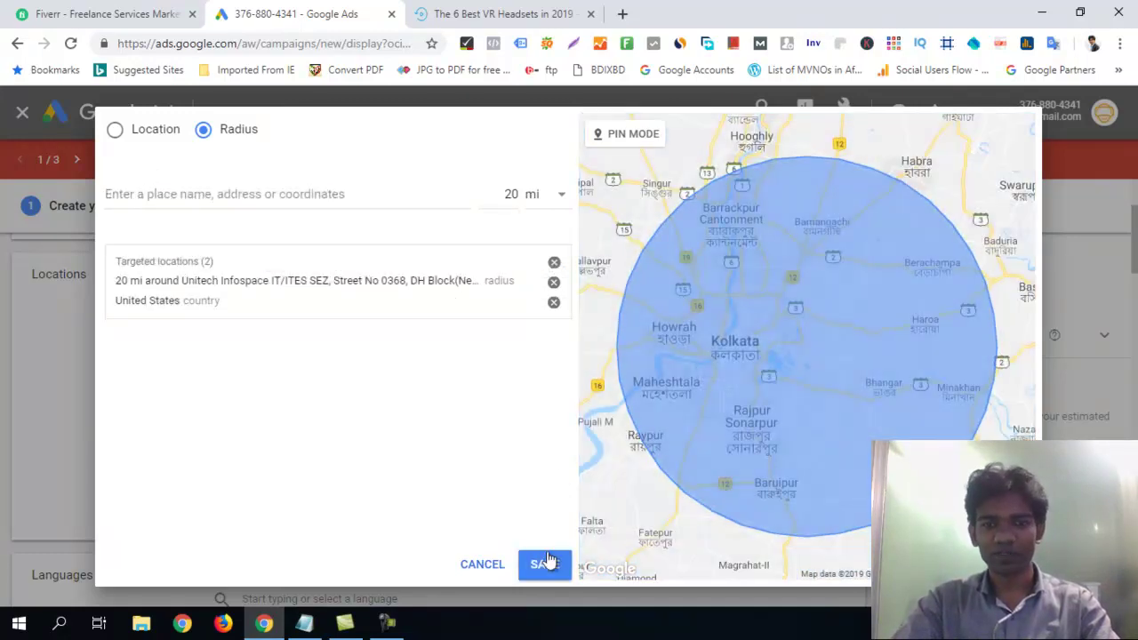
left_click(541, 565)
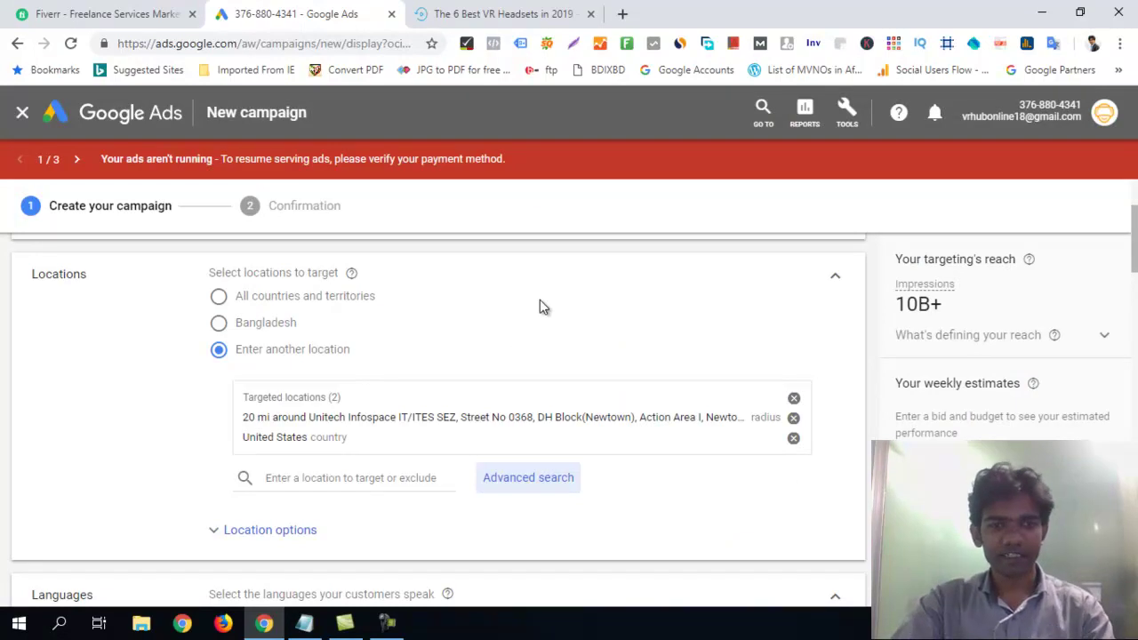
Change the bidding focus to Clicks and open the choices for how to get clicks
scroll(533, 330, "down", 3)
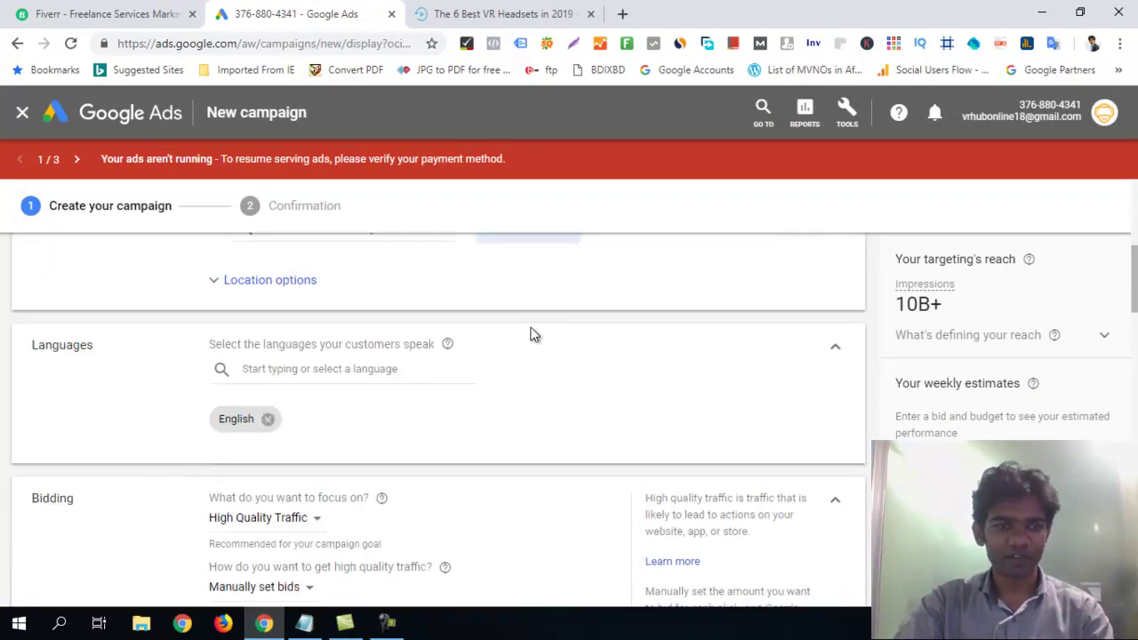
scroll(472, 345, "down", 2)
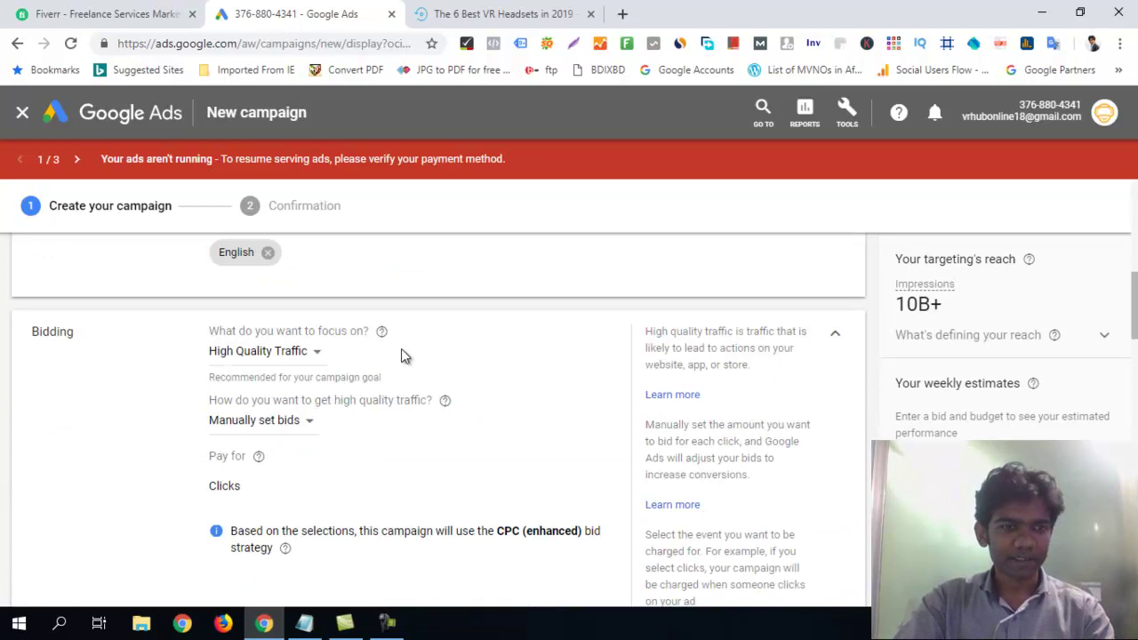
scroll(401, 354, "down", 1)
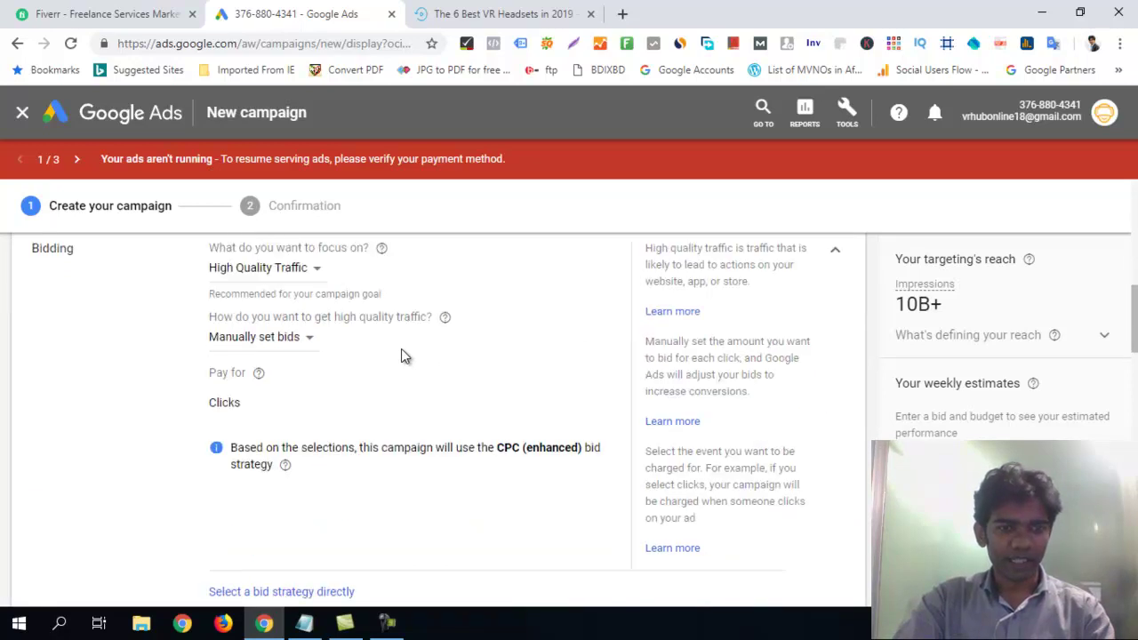
left_click(313, 272)
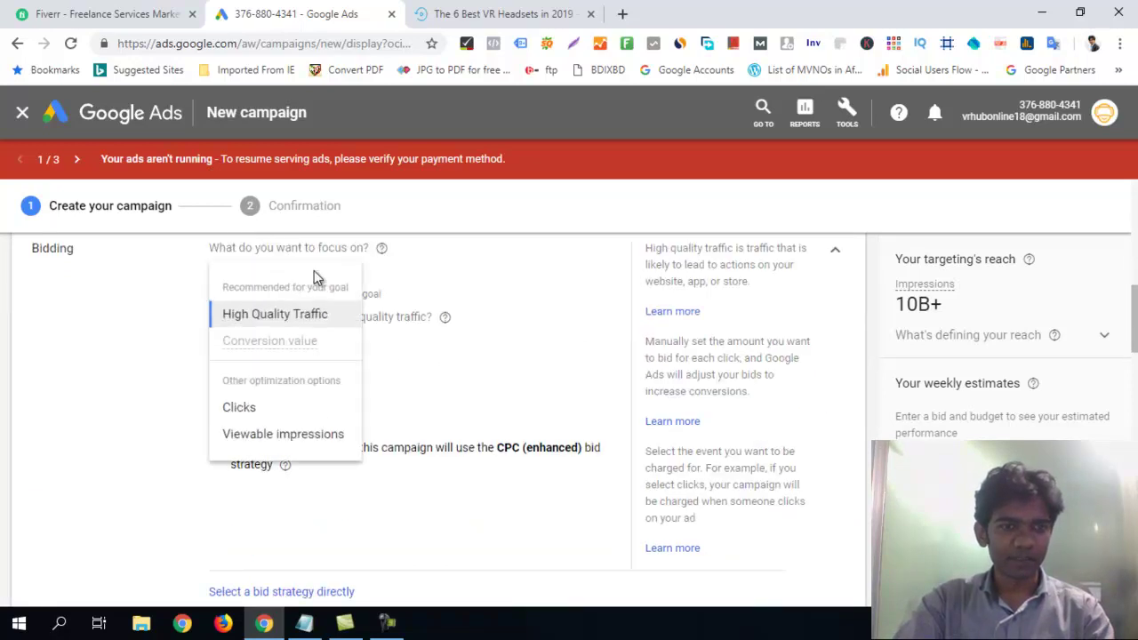
left_click(262, 415)
left_click(304, 342)
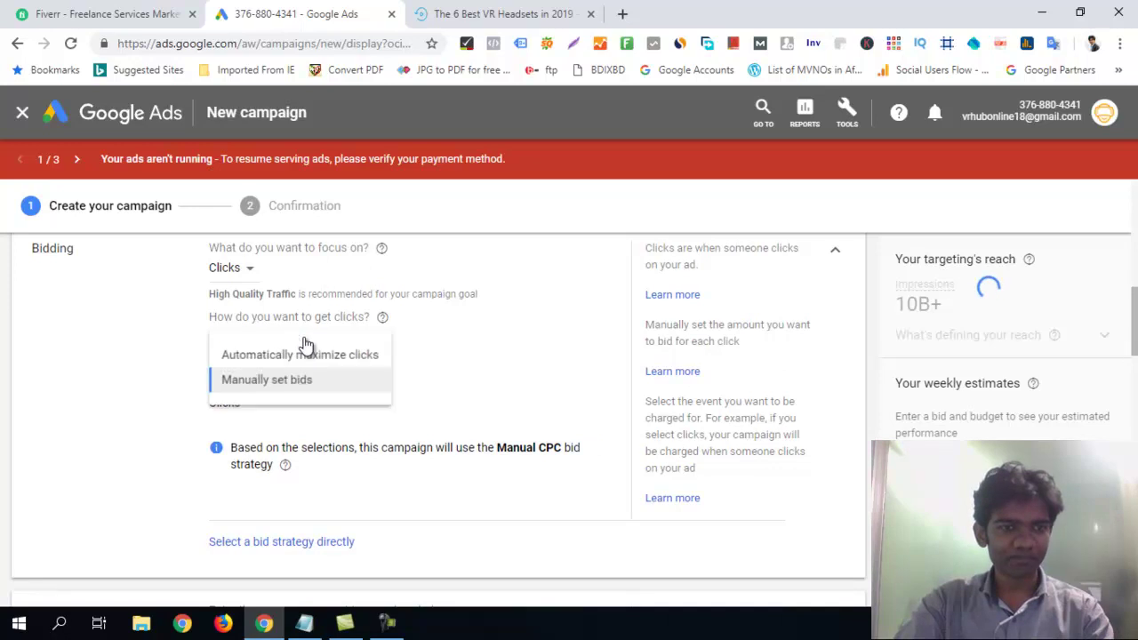
Switch to selecting a bid strategy directly and choose Maximize clicks
left_click(312, 543)
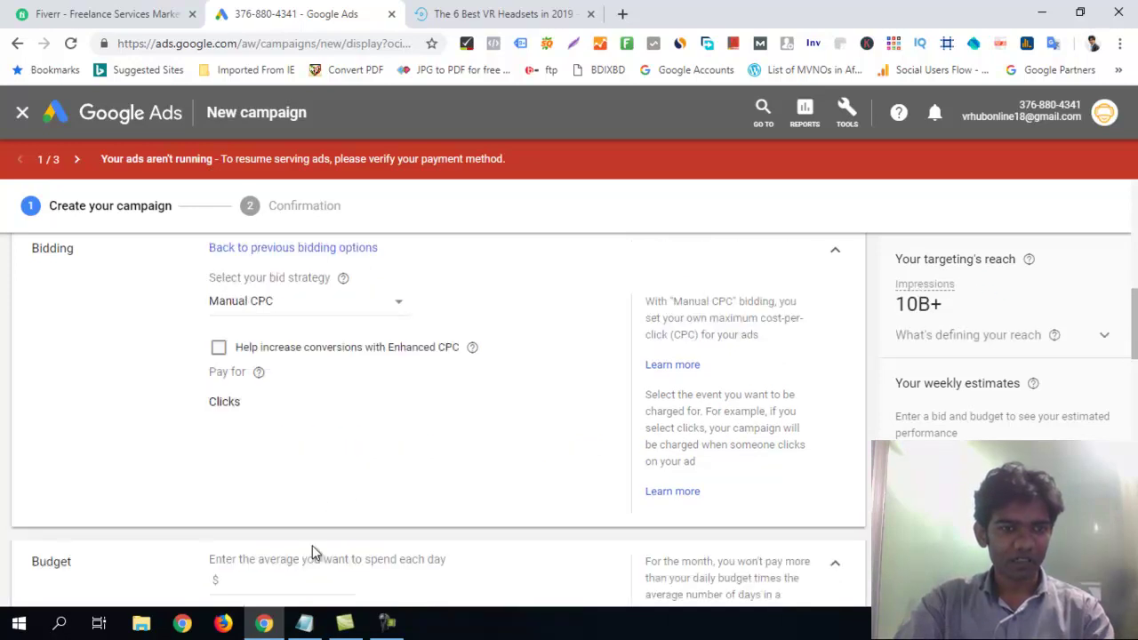
scroll(364, 329, "up", 1)
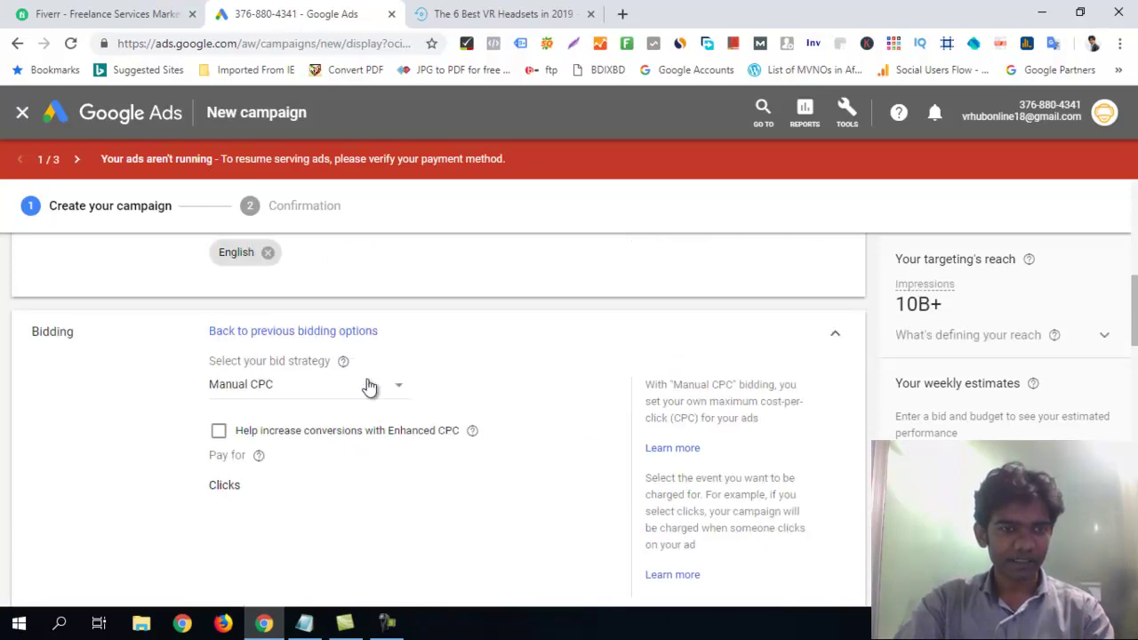
left_click(364, 393)
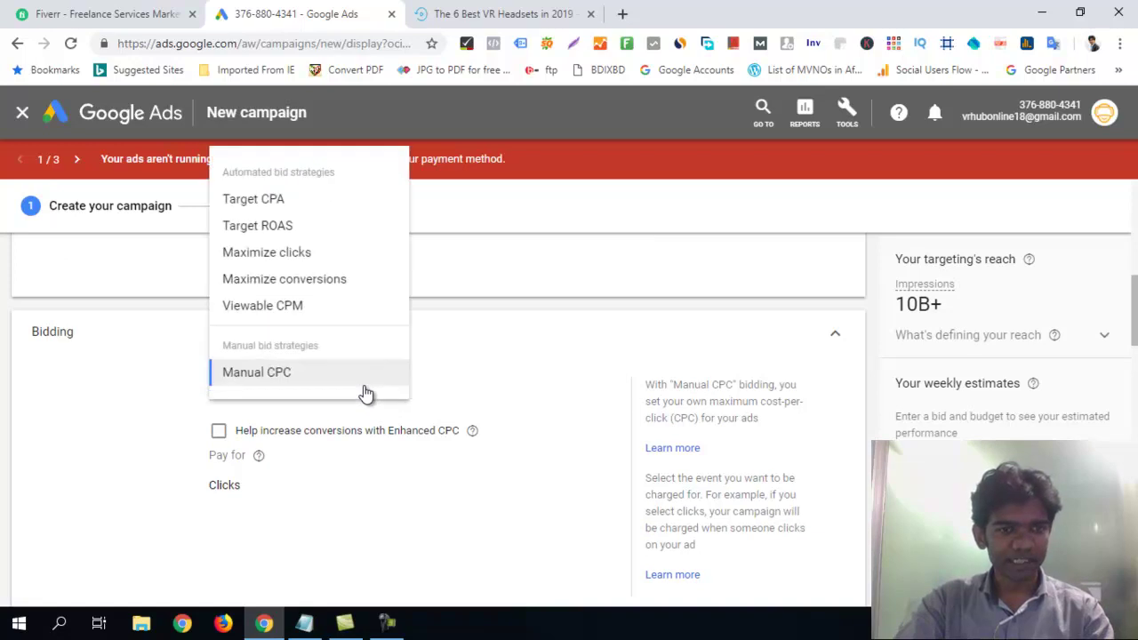
left_click(299, 260)
Set the maximum CPC bid limit to $0.25
left_click(255, 446)
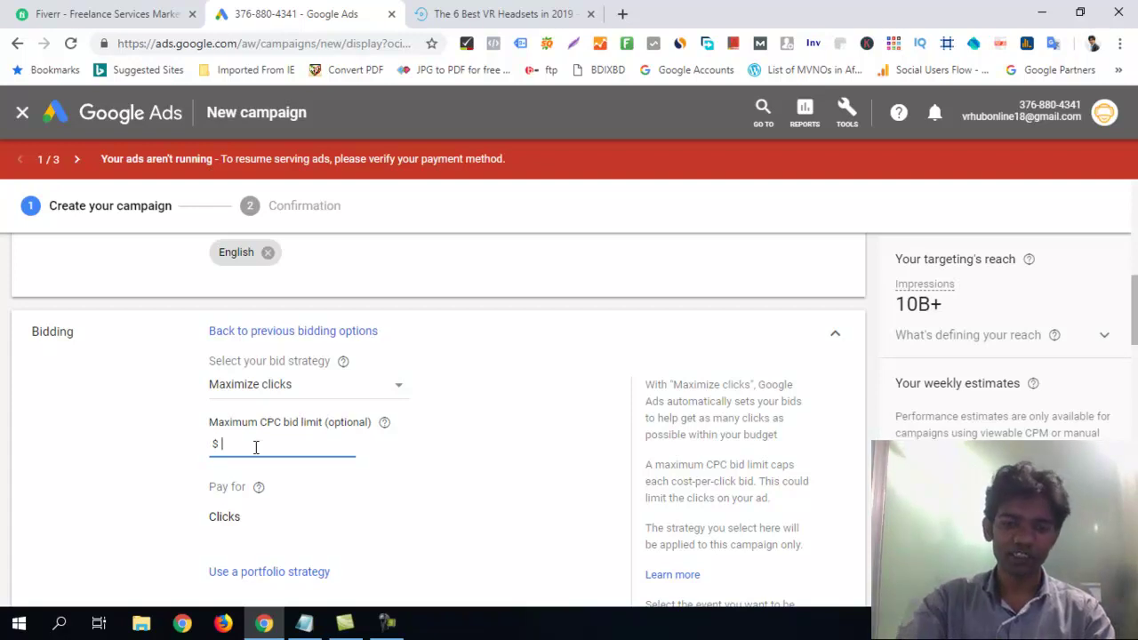
type(".5")
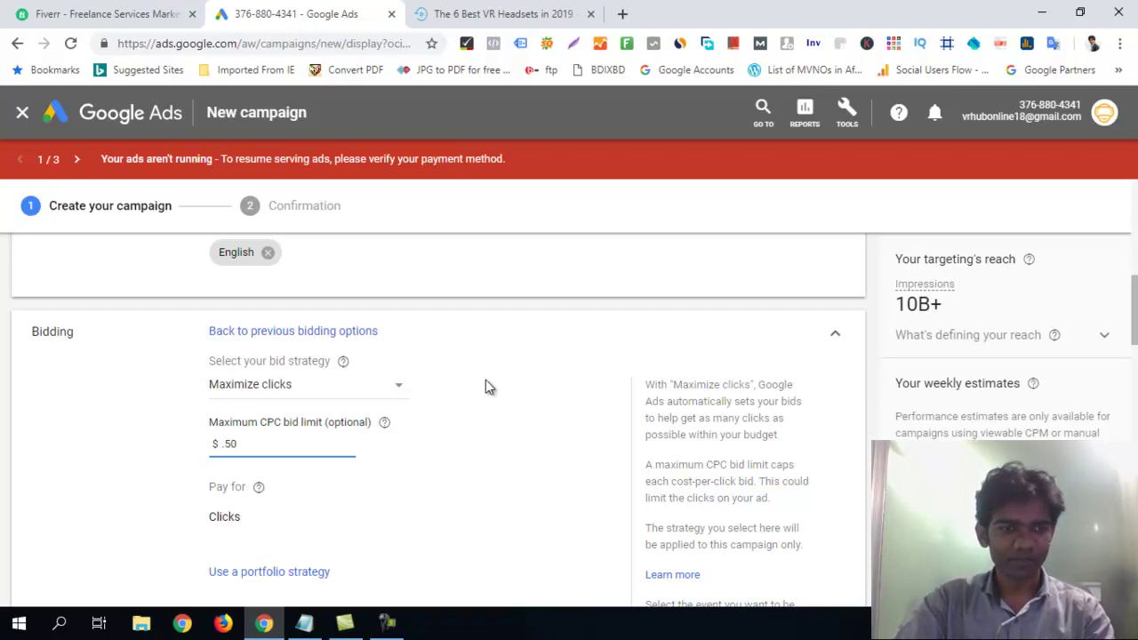
key("BackSpace")
key("BackSpace")
key("BackSpace")
type(".2")
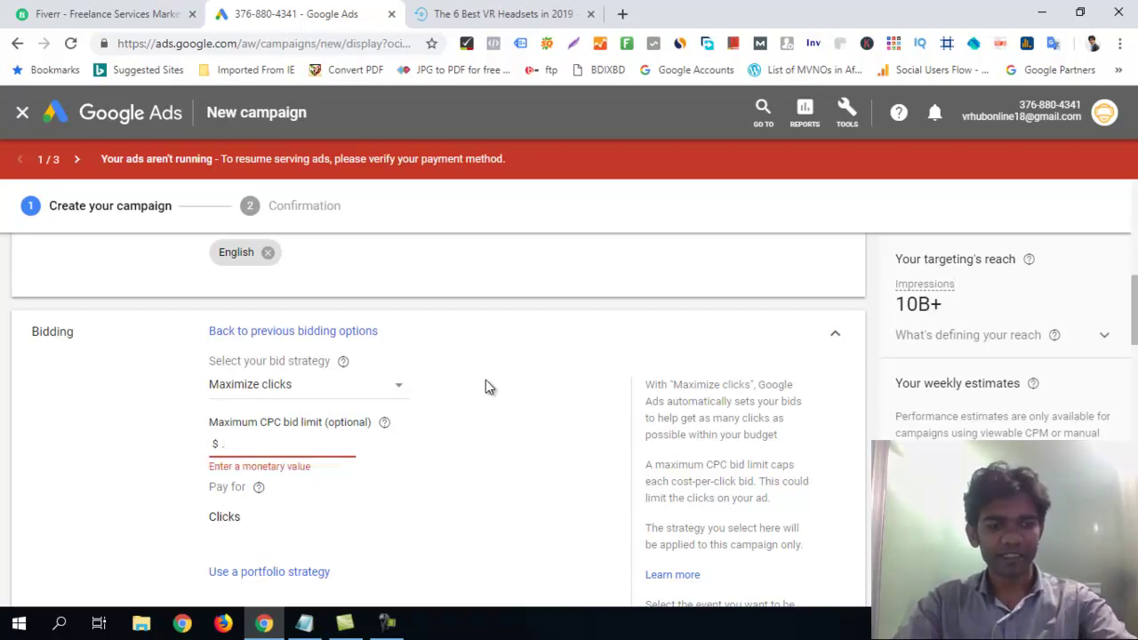
left_click(550, 364)
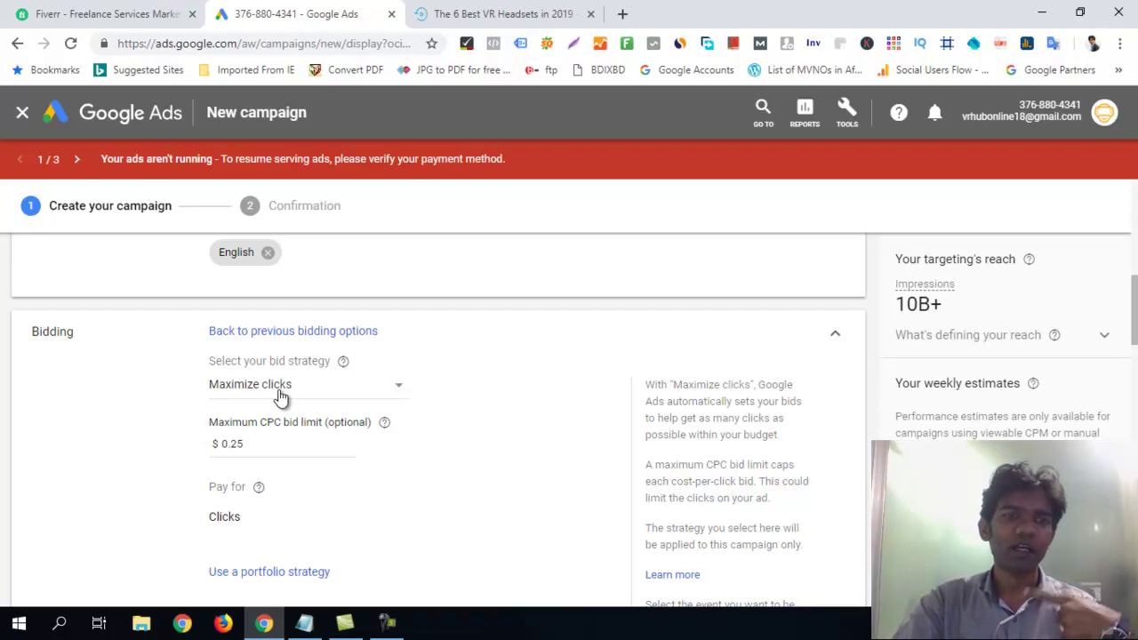
Set the campaign's average daily budget to $10 and expand the delivery method options
scroll(516, 396, "down", 2)
left_click(395, 628)
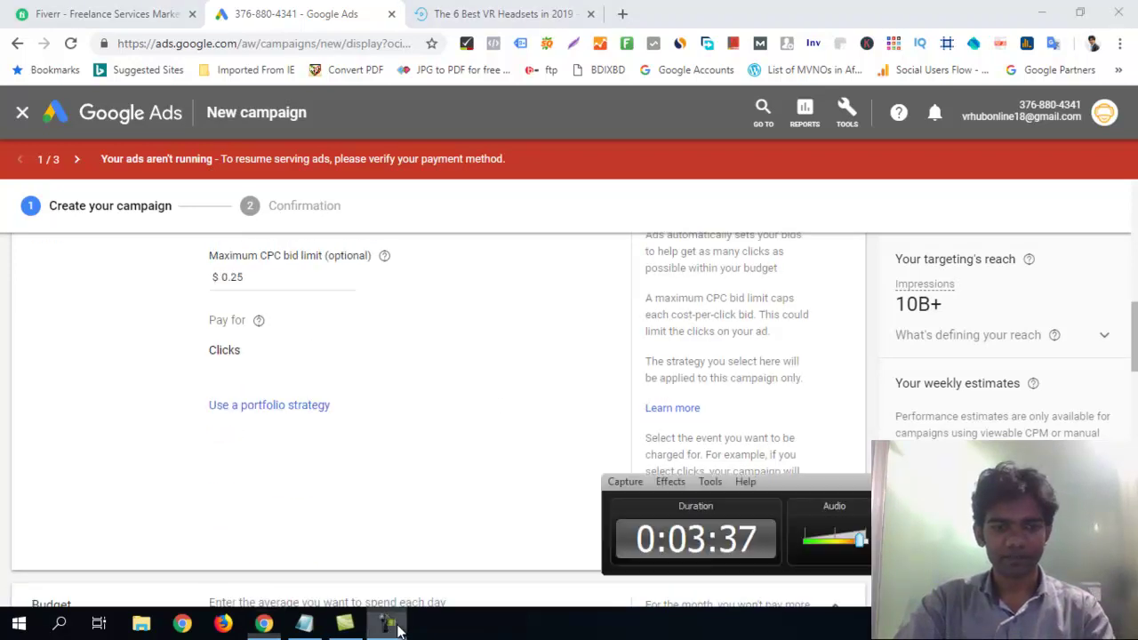
scroll(523, 415, "down", 3)
left_click(524, 415)
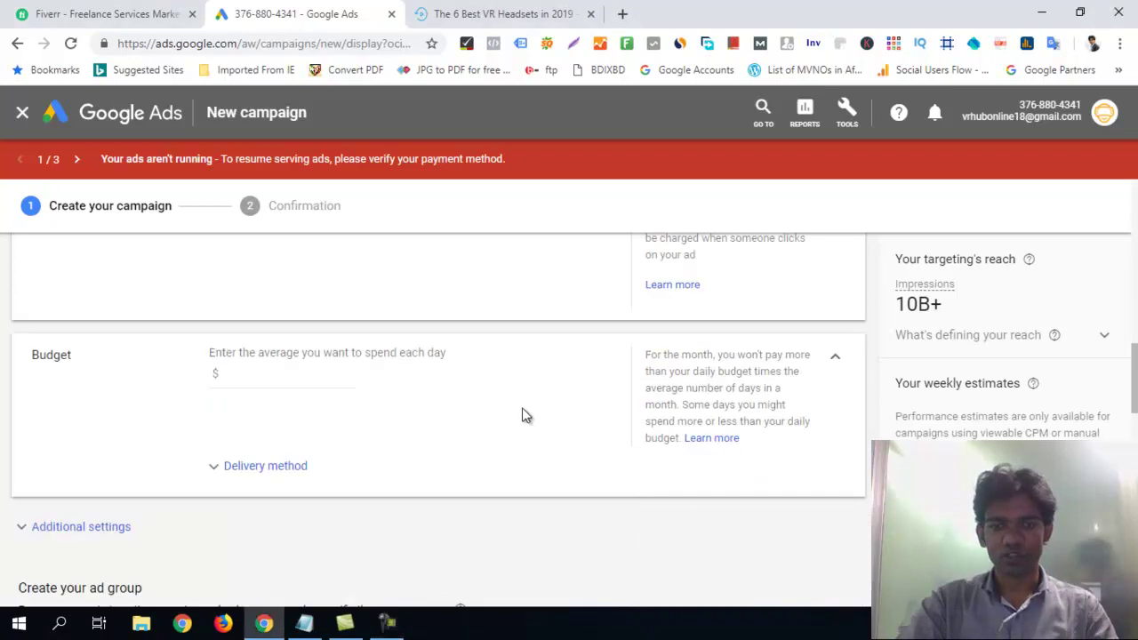
left_click(250, 374)
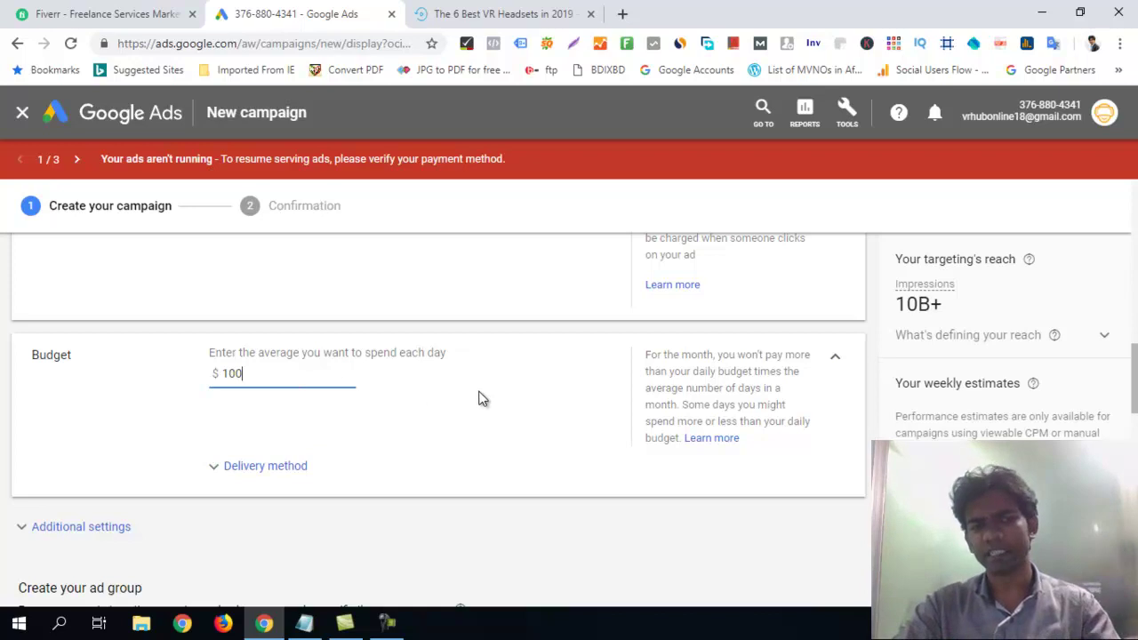
scroll(493, 388, "down", 2)
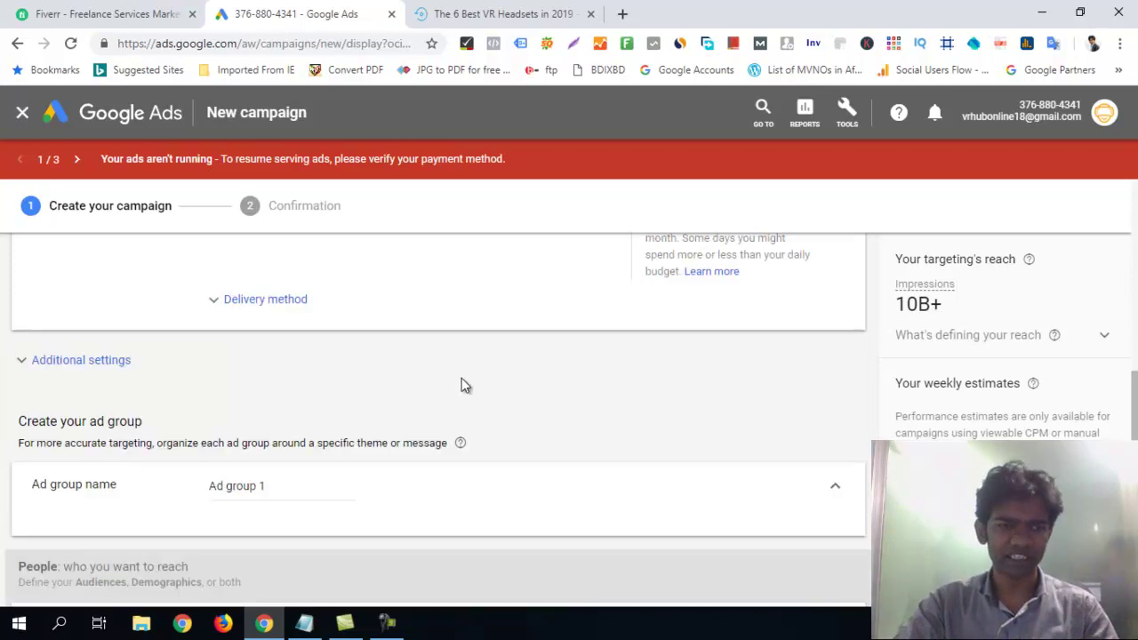
scroll(377, 318, "up", 2)
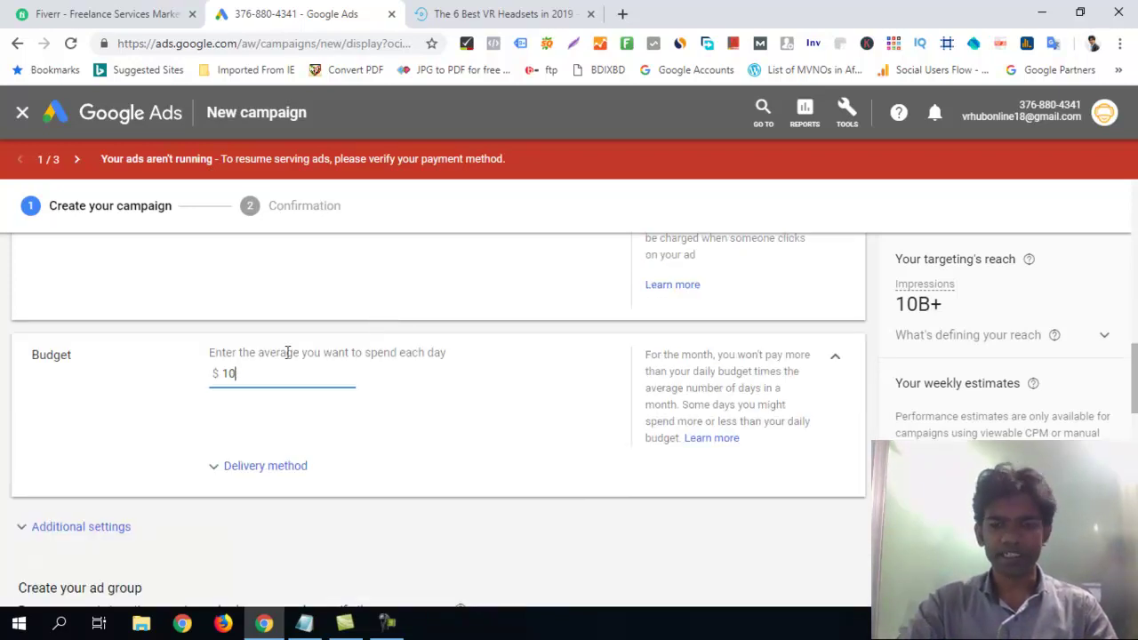
scroll(447, 382, "down", 2)
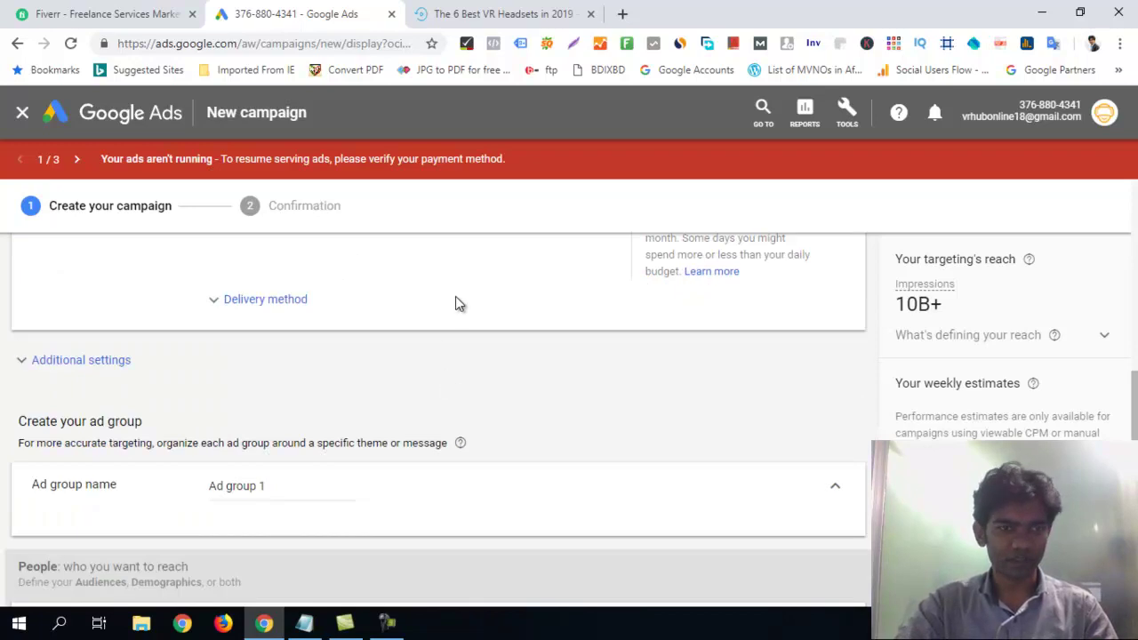
left_click(276, 306)
Replace the default ad group name with "VR Headset"
scroll(391, 347, "down", 2)
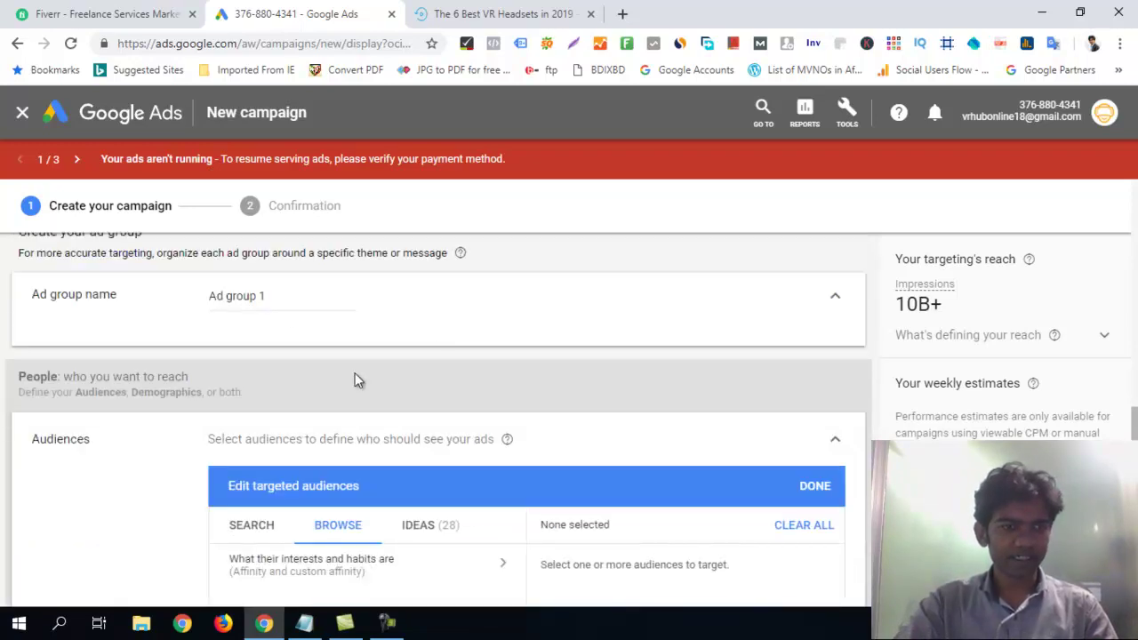
left_click(286, 295)
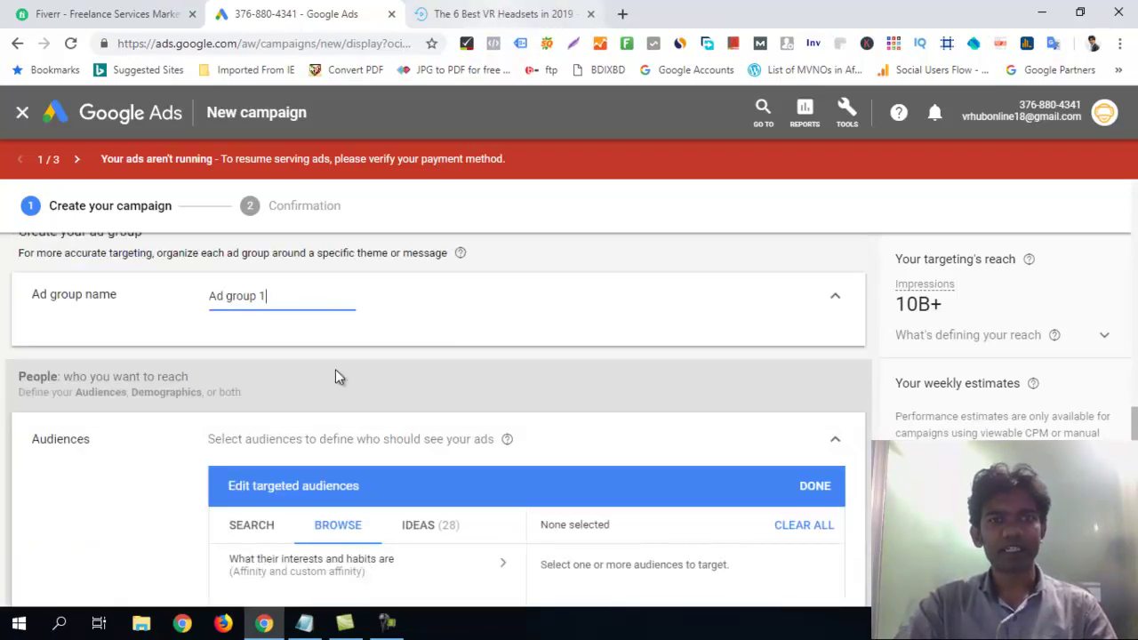
key("BackSpace")
key("BackSpace")
key("BackSpace")
key("BackSpace")
key("BackSpace")
key("BackSpace")
key("BackSpace")
key("BackSpace")
key("BackSpace")
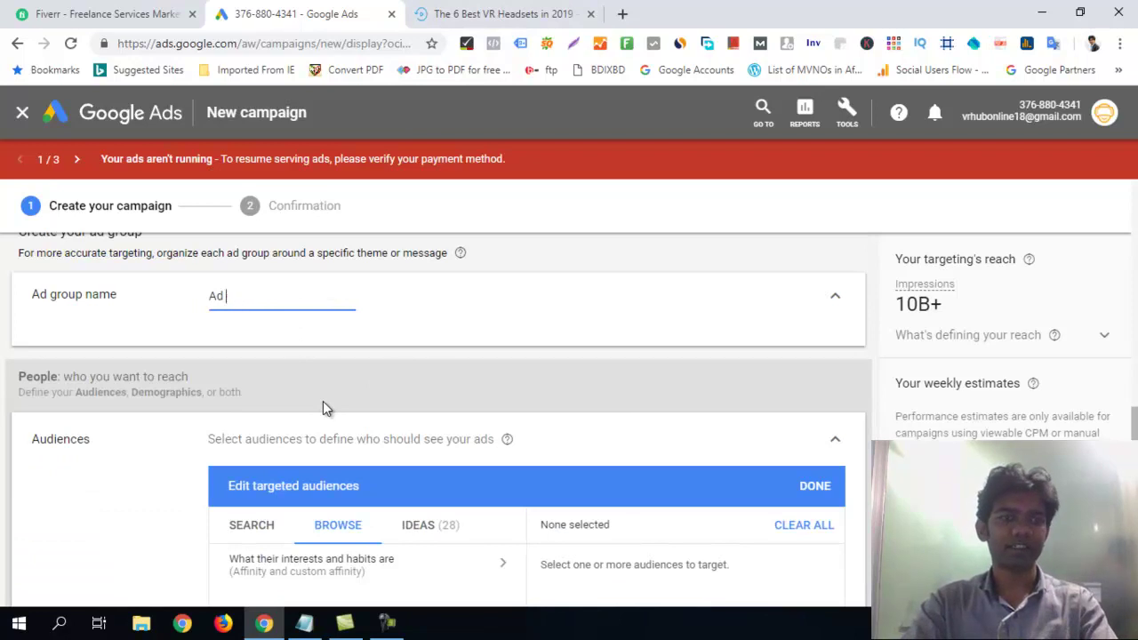
key("BackSpace")
type("VR ")
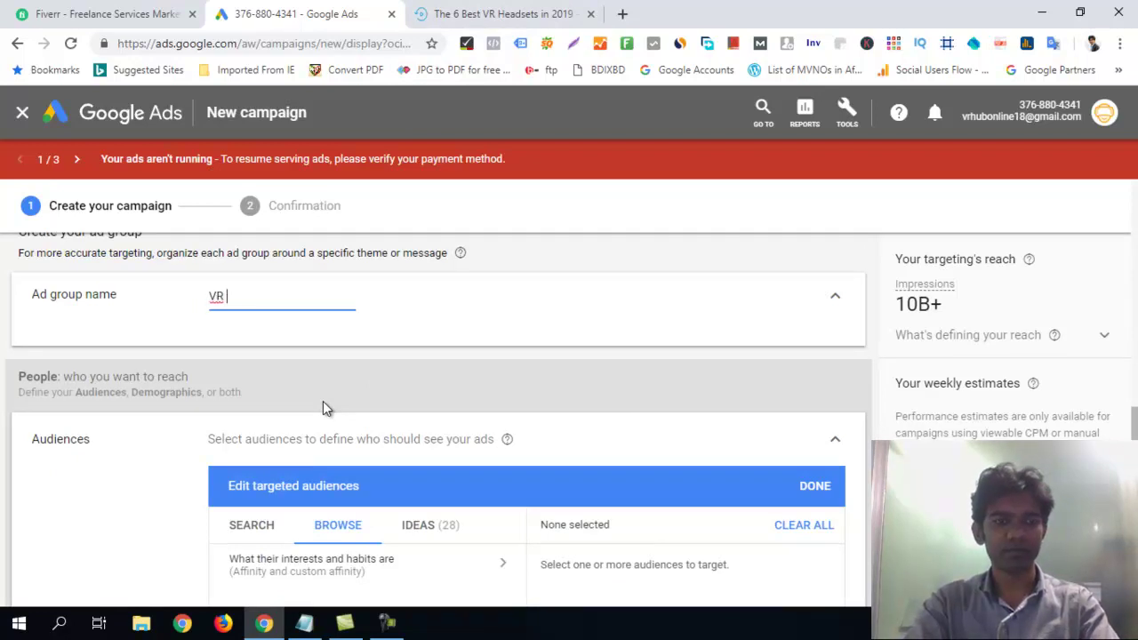
type("Headset")
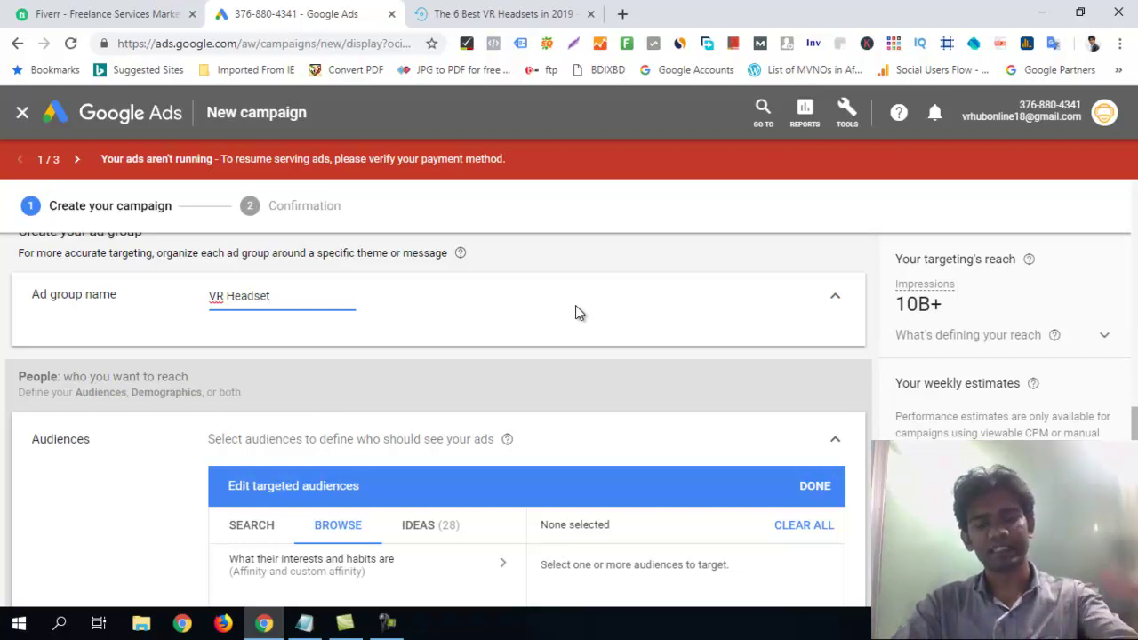
Target the All Visitors and All visitors (AdWords) lists from the website visitors remarketing audiences
scroll(580, 307, "down", 2)
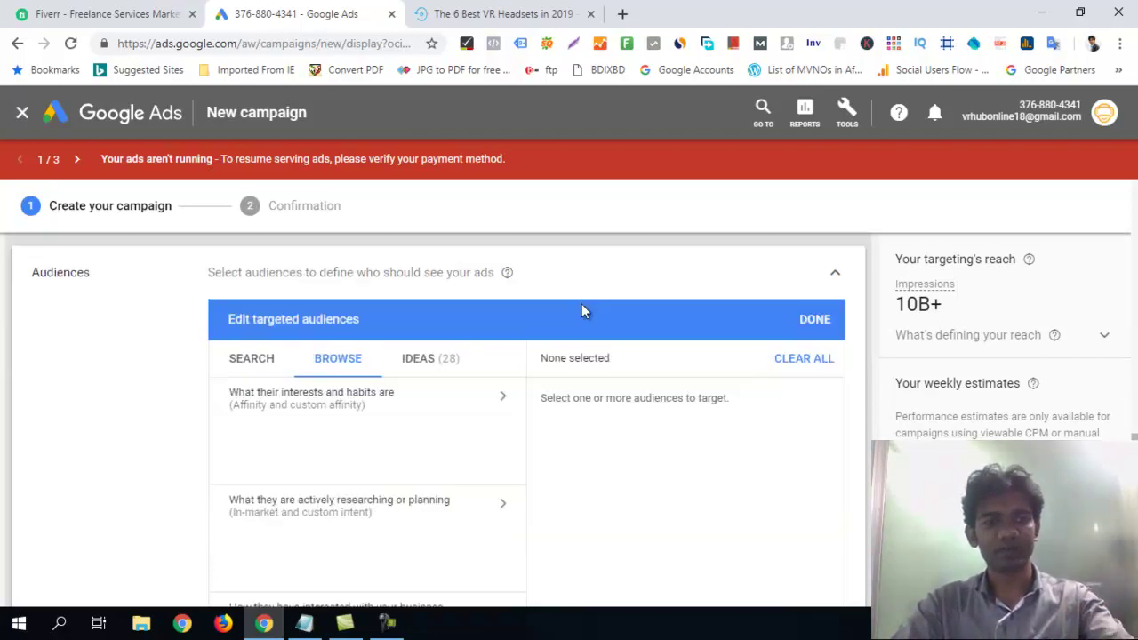
left_click(243, 372)
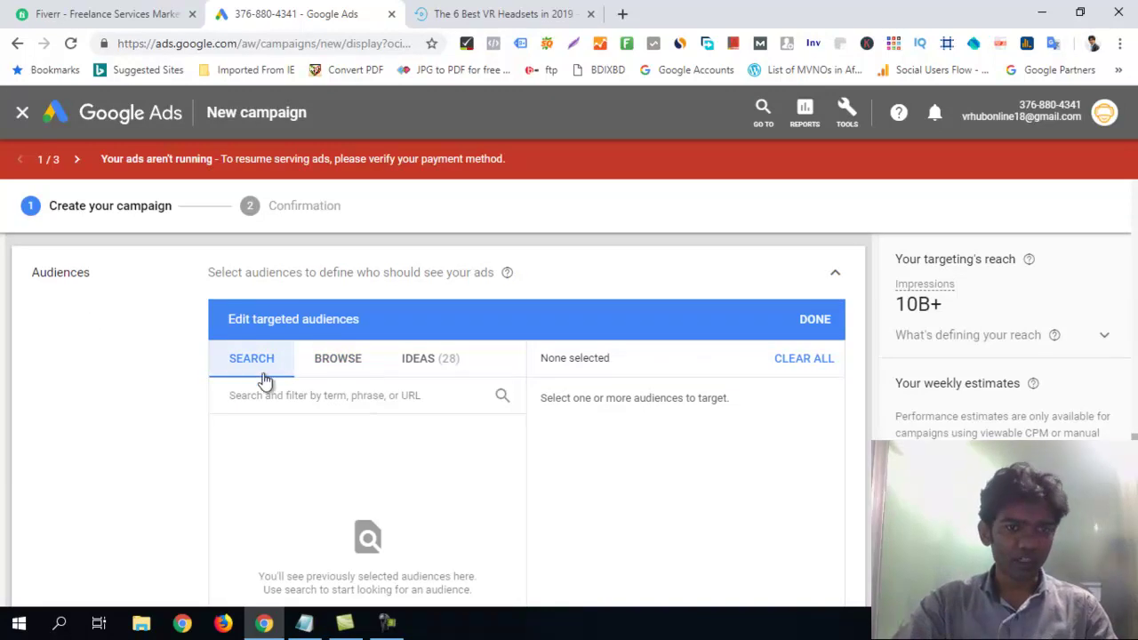
left_click(332, 371)
scroll(401, 374, "down", 2)
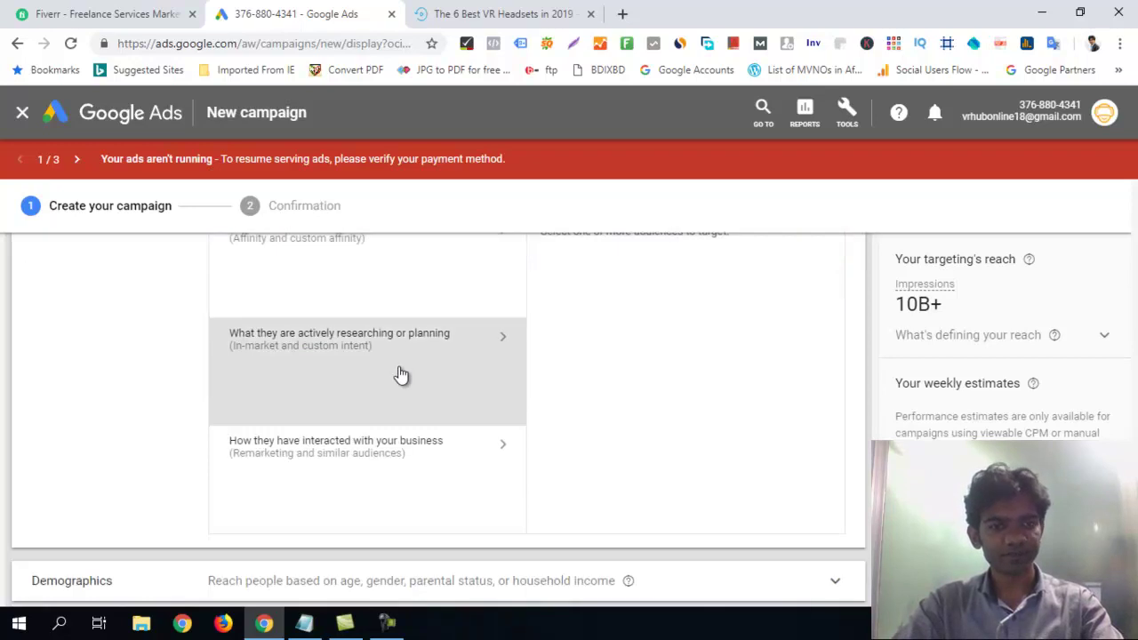
scroll(423, 354, "up", 2)
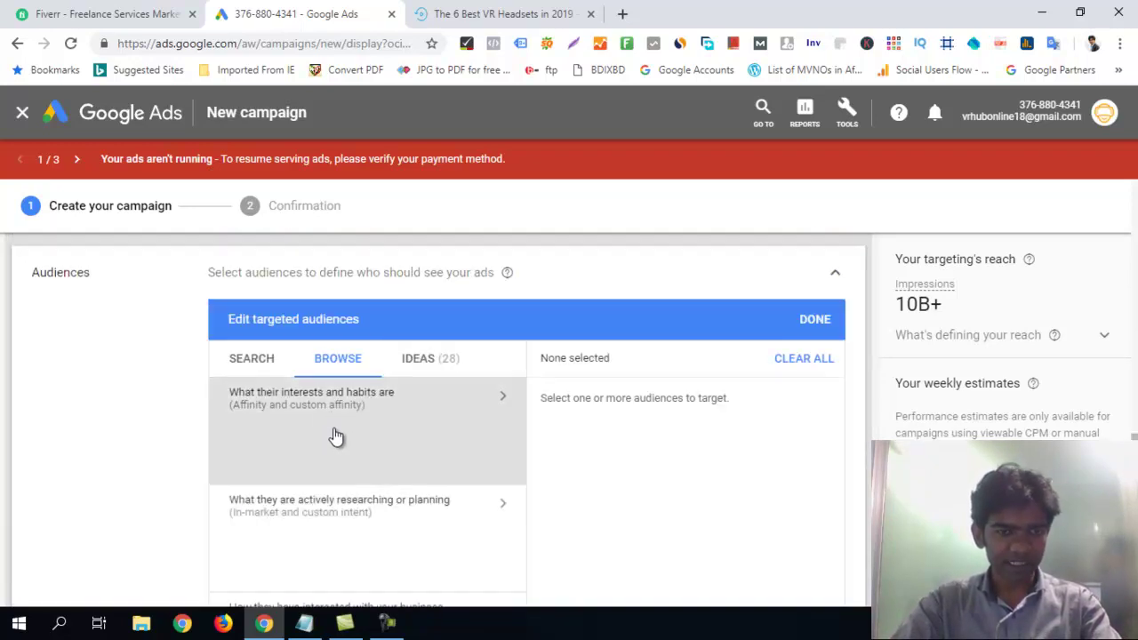
scroll(394, 412, "down", 1)
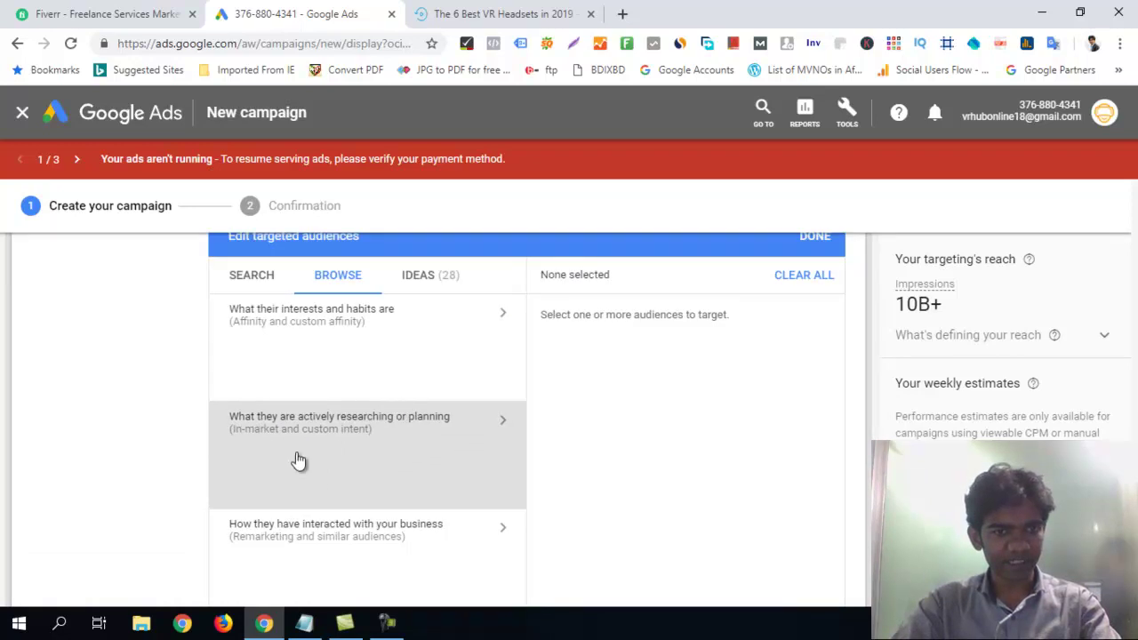
scroll(414, 396, "down", 2)
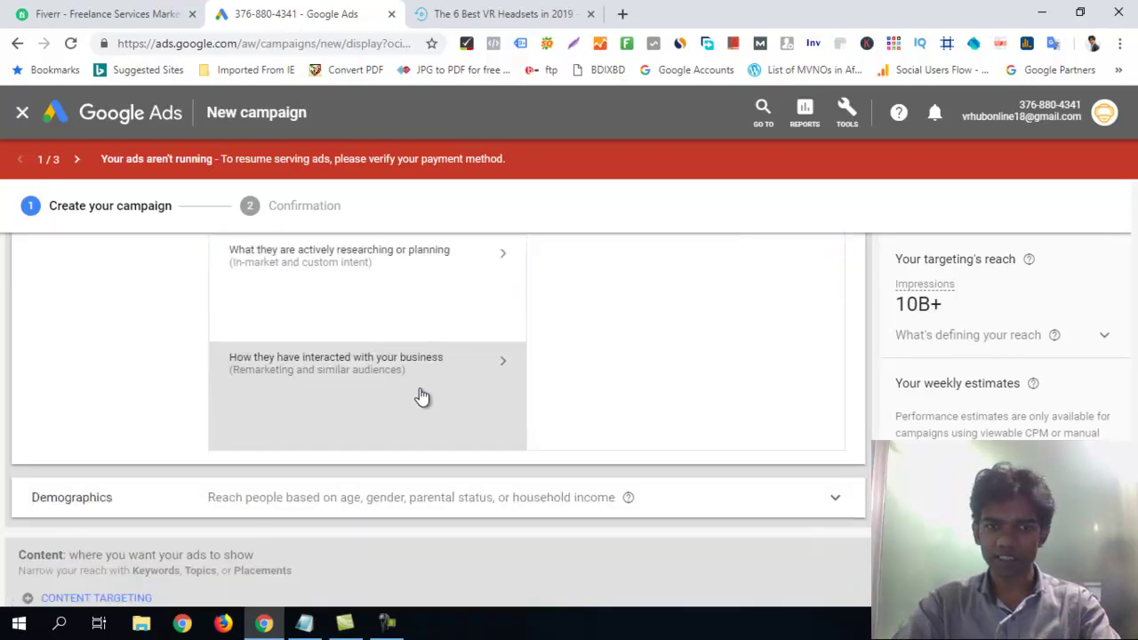
left_click(343, 378)
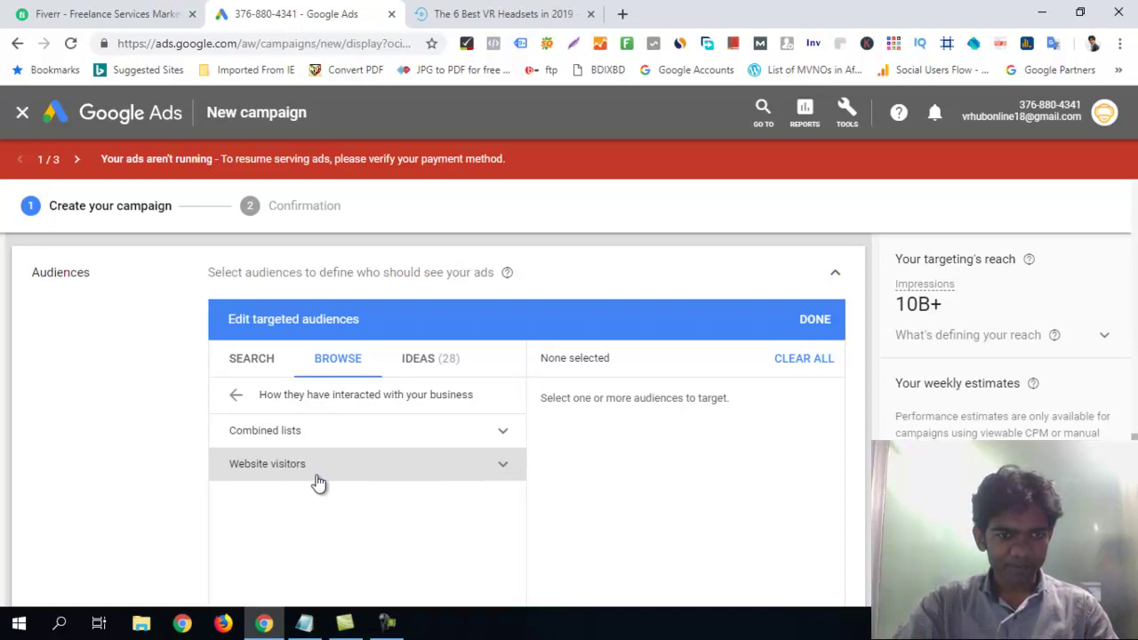
left_click(359, 469)
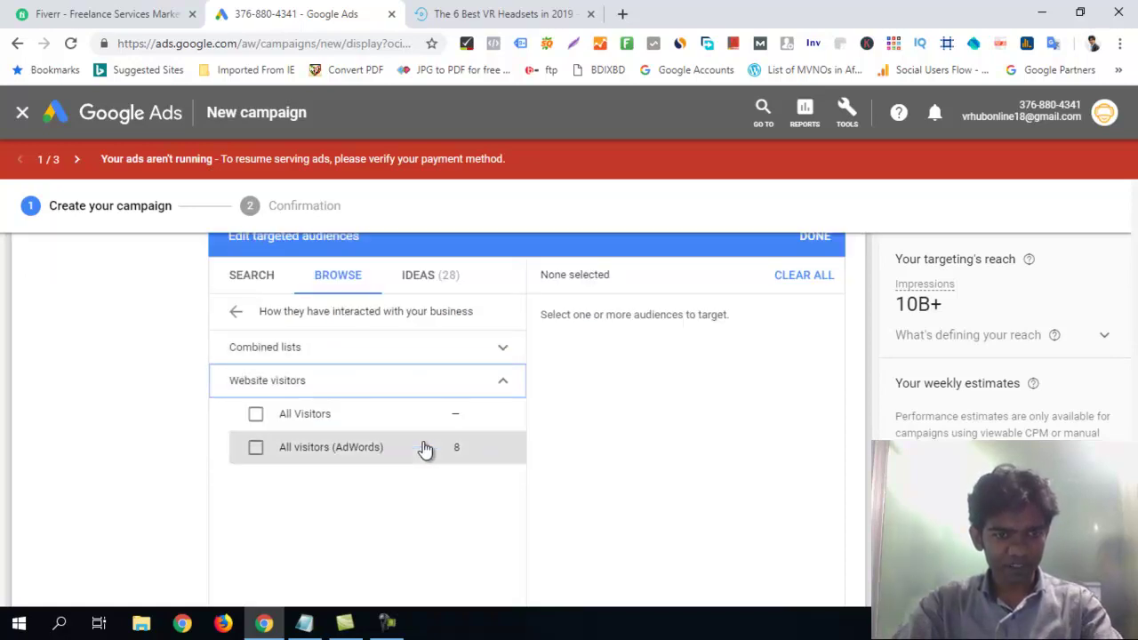
left_click(257, 418)
left_click(256, 450)
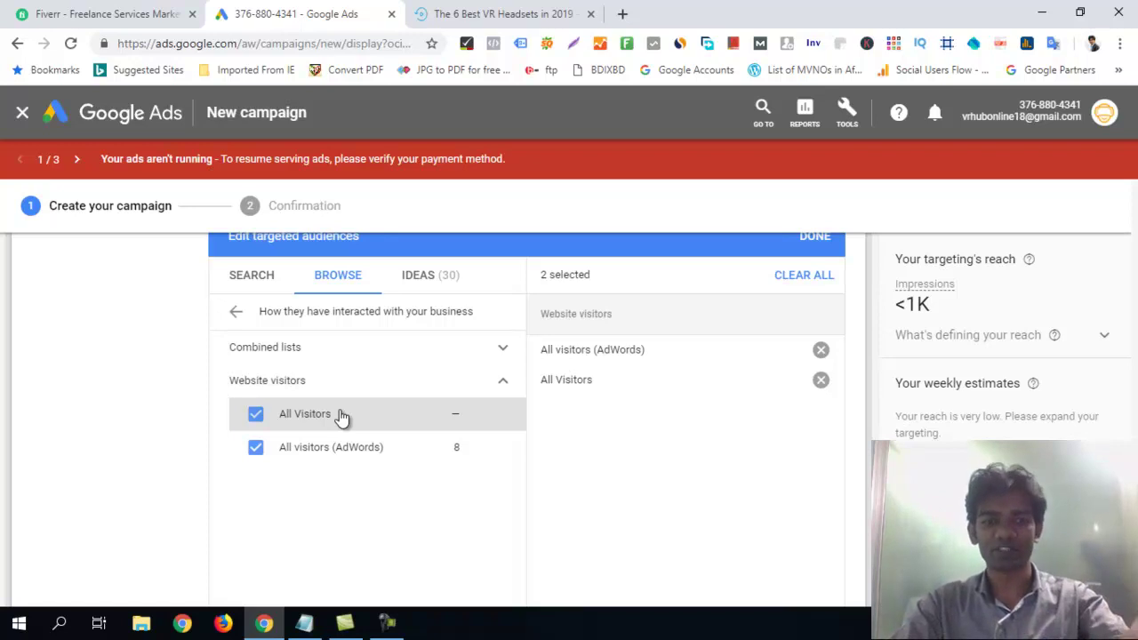
Start a new responsive display ad for the ad group and stay in the unsaved campaign
scroll(342, 418, "down", 3)
scroll(403, 371, "down", 3)
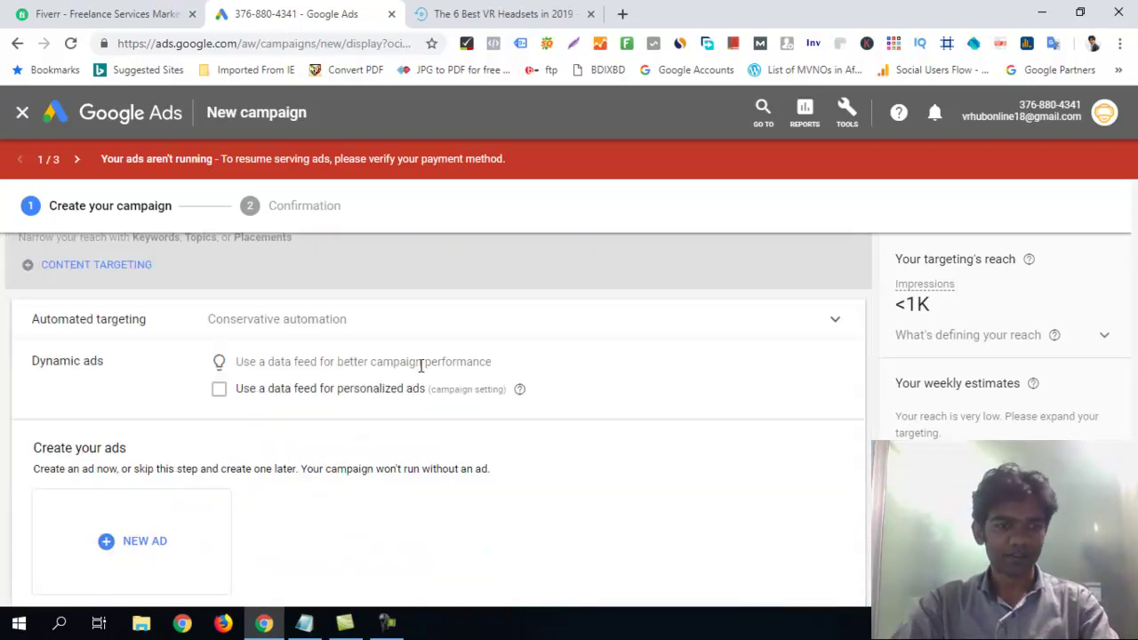
scroll(429, 365, "down", 2)
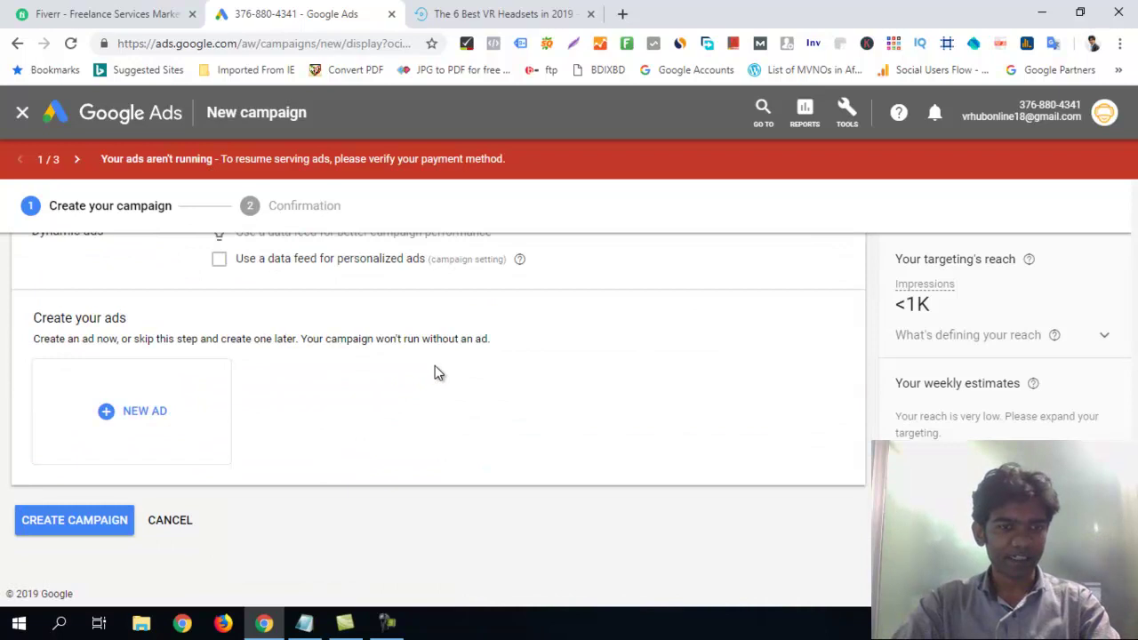
left_click(159, 415)
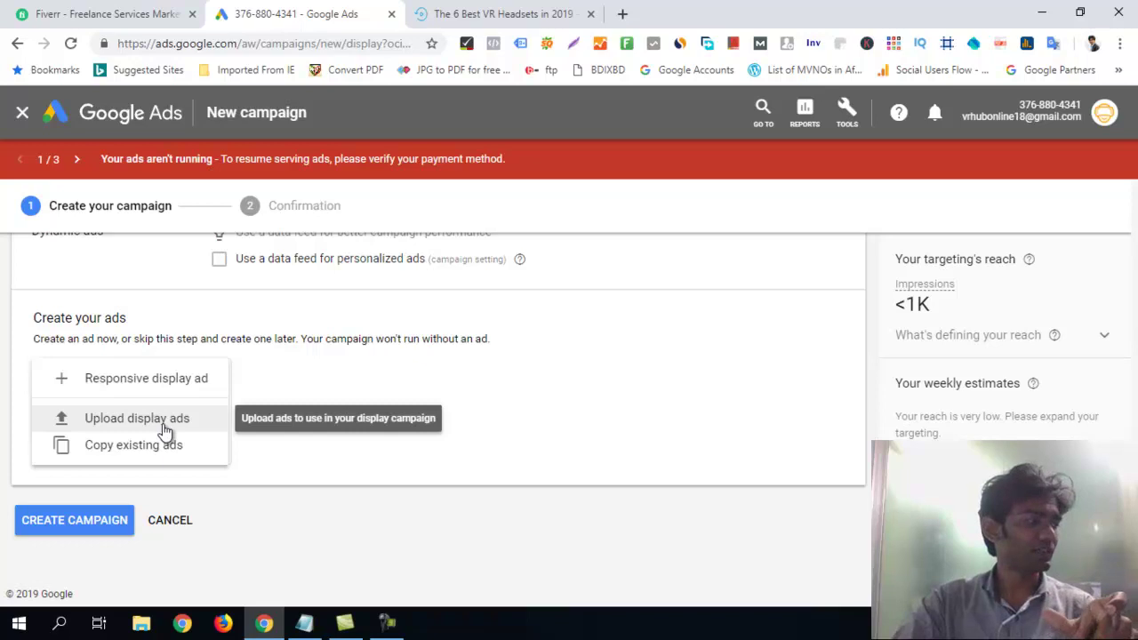
left_click(159, 385)
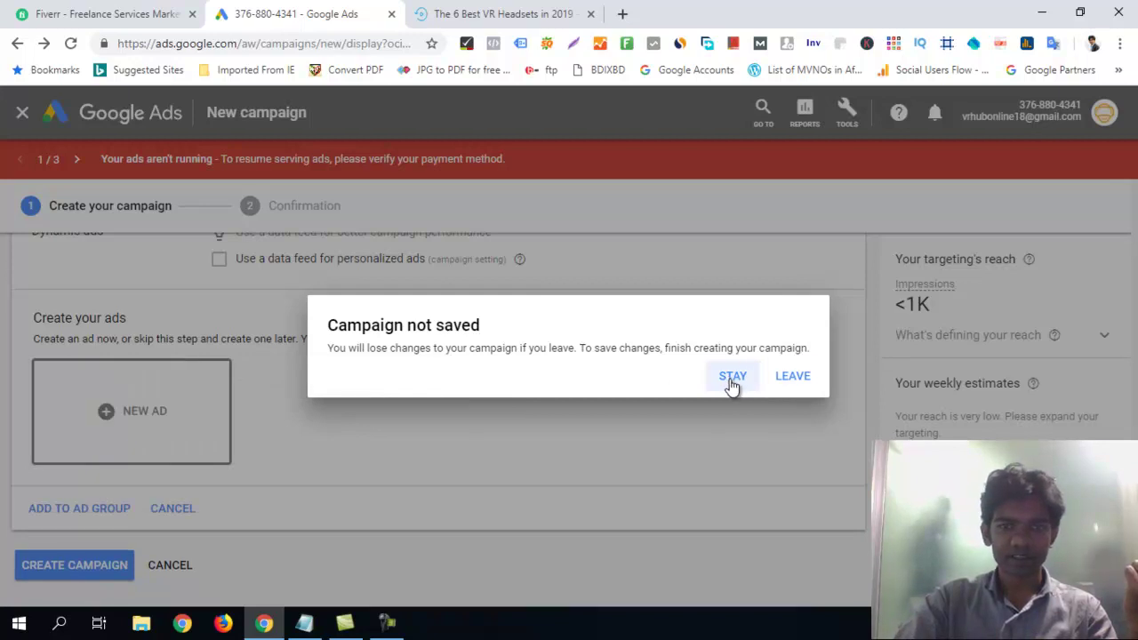
left_click(677, 394)
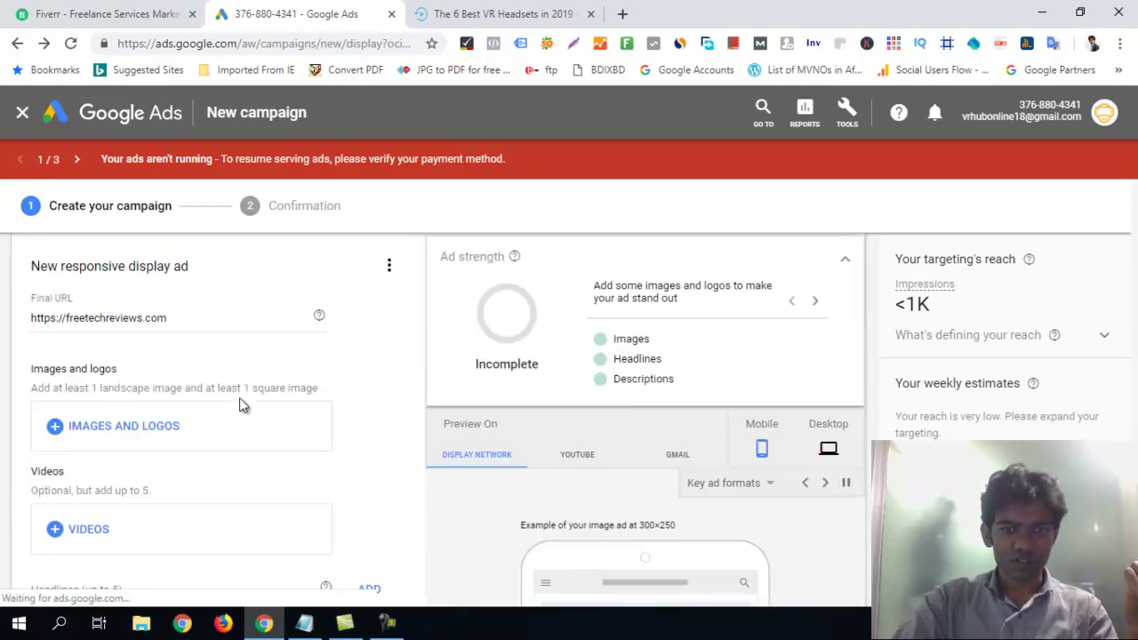
Review the new responsive display ad's fields, from final URL and images to headlines, descriptions and business name
scroll(242, 404, "up", 1)
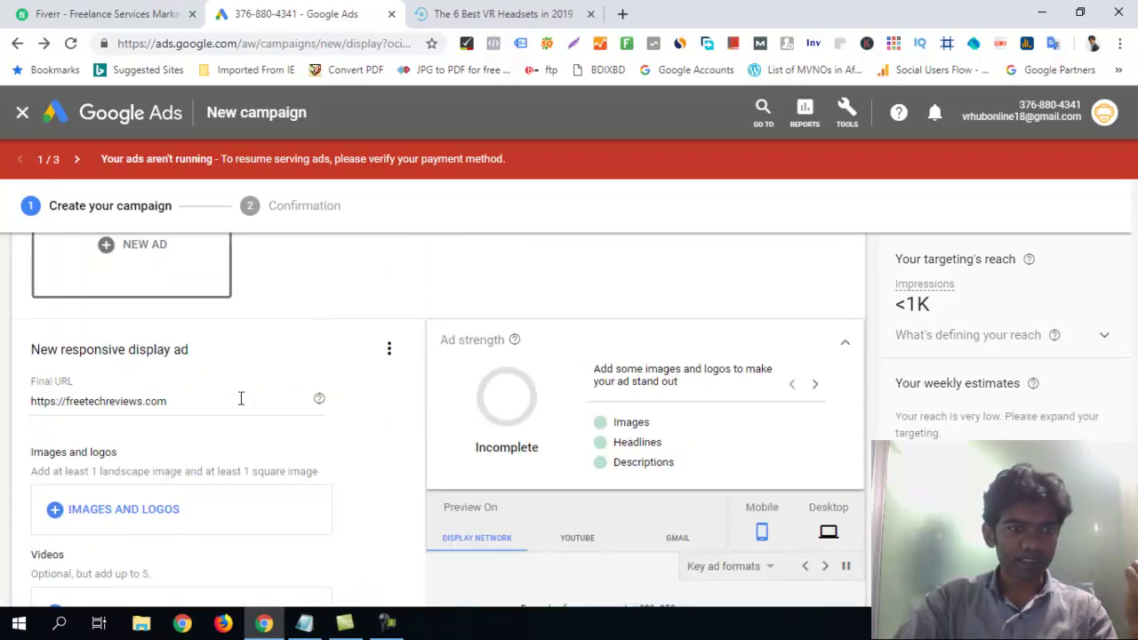
scroll(243, 376, "up", 1)
scroll(243, 376, "down", 2)
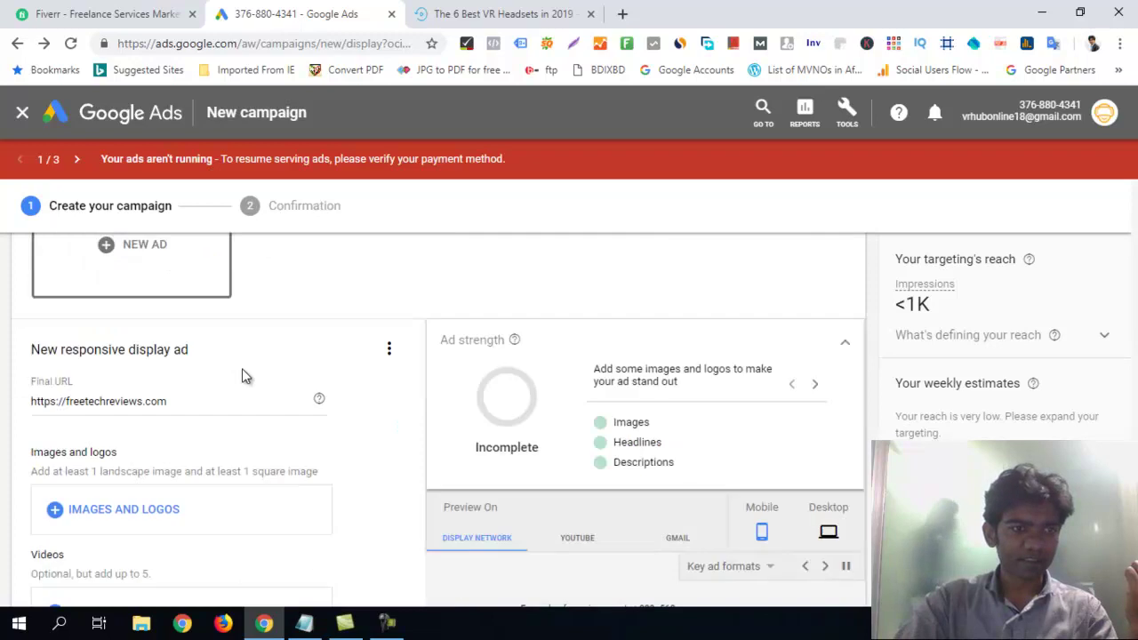
scroll(247, 375, "down", 1)
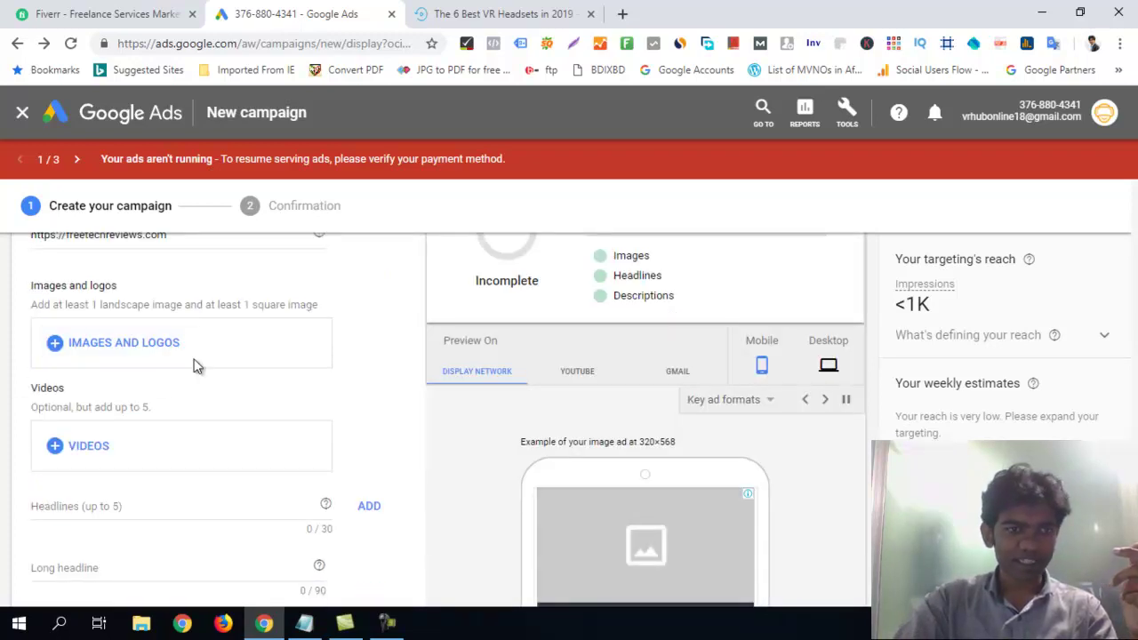
scroll(197, 360, "down", 3)
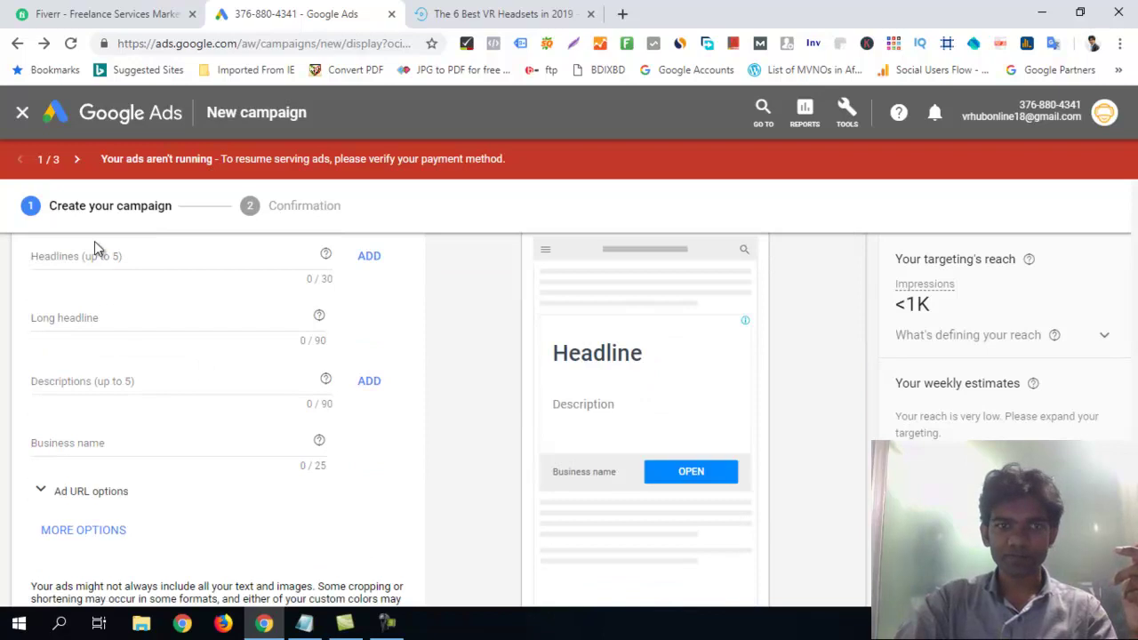
scroll(155, 362, "up", 3)
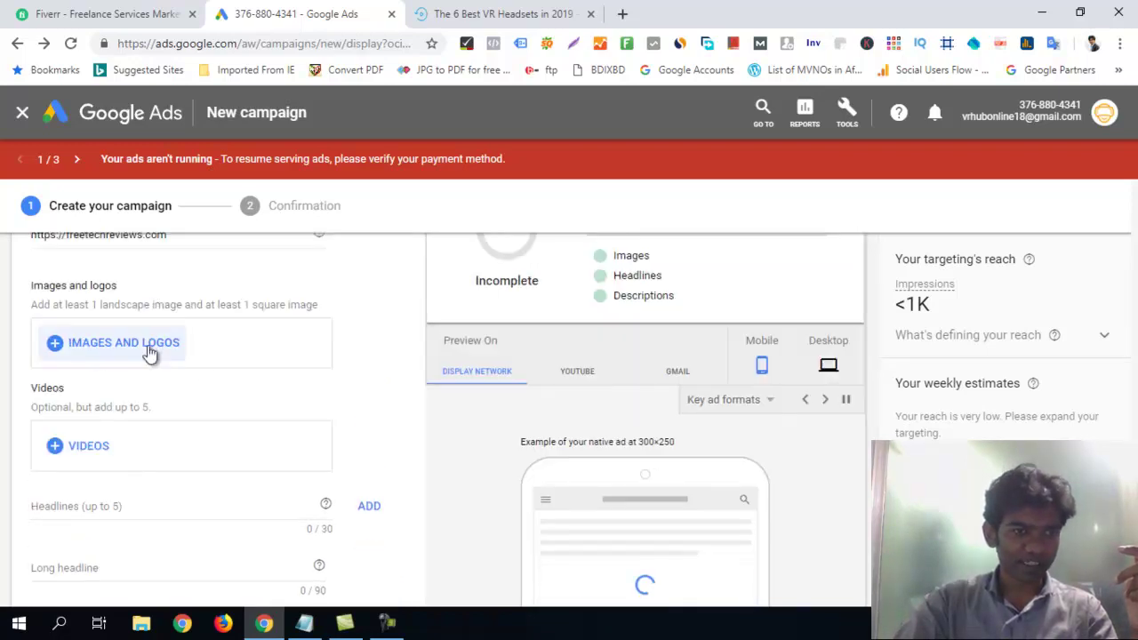
scroll(194, 364, "up", 1)
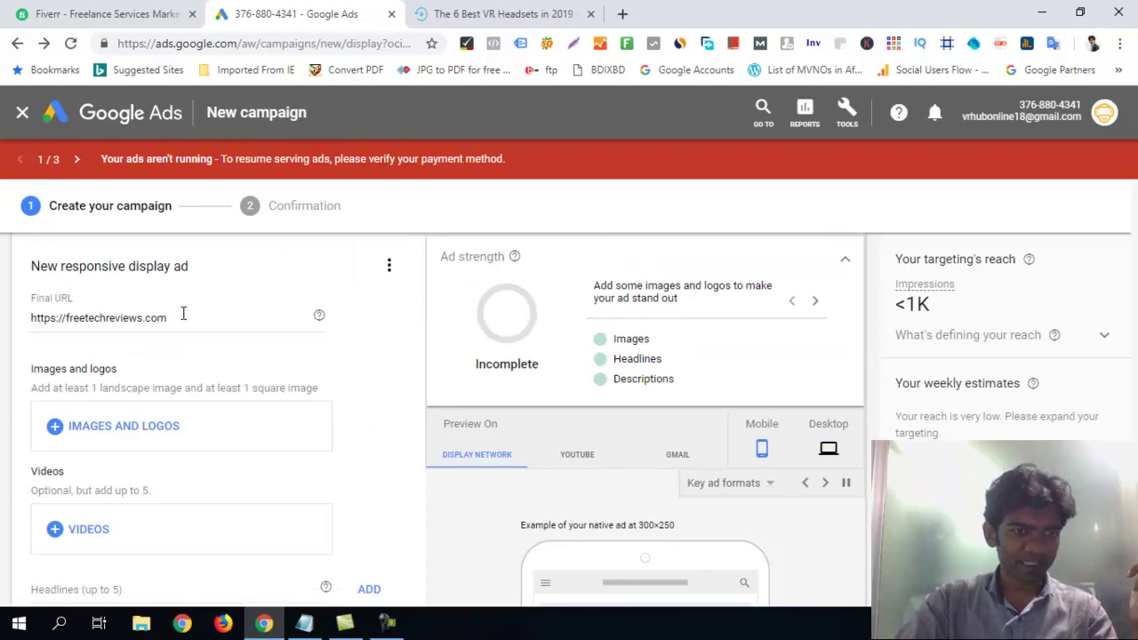
left_click(471, 12)
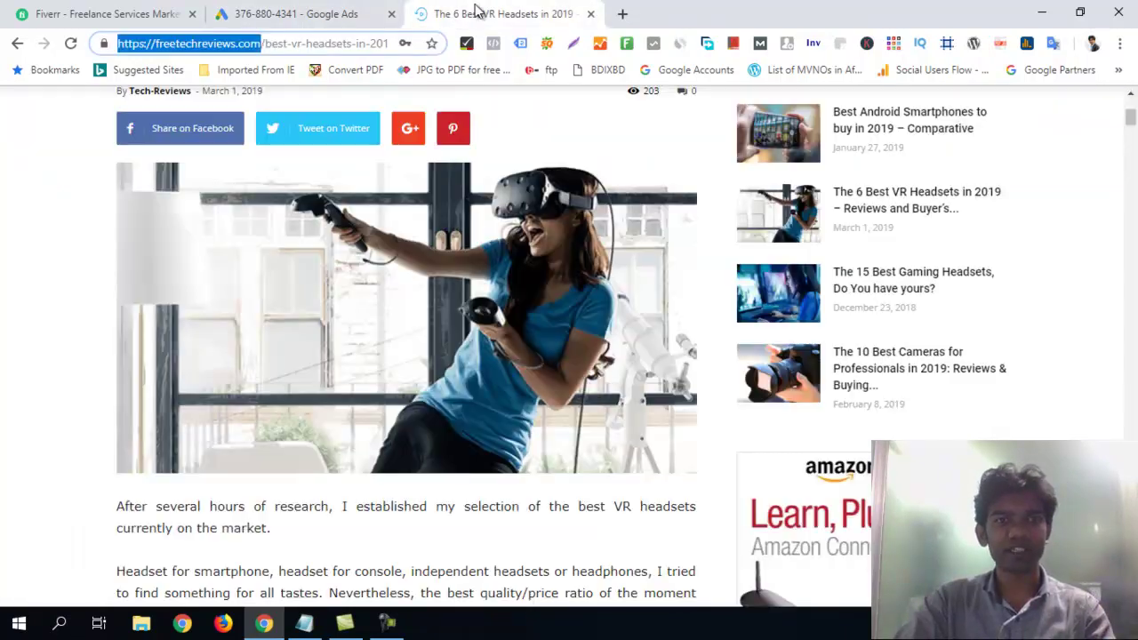
left_click(326, 45)
key("ctrl+a")
key("ctrl+c")
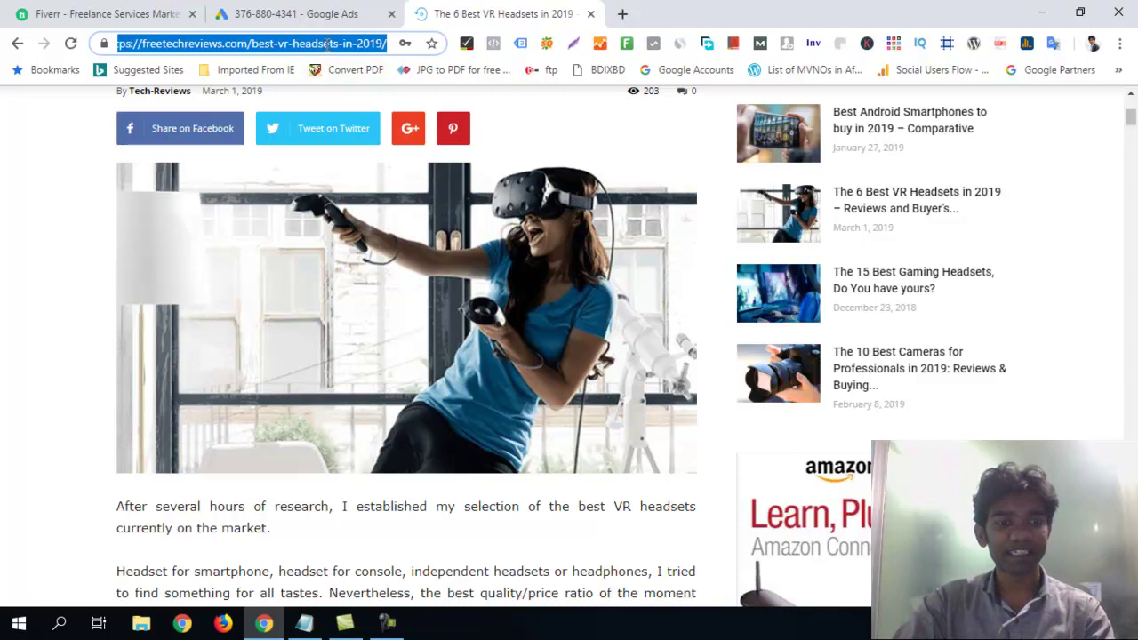
left_click(330, 15)
left_click(185, 321)
key("ctrl+a")
key("ctrl+v")
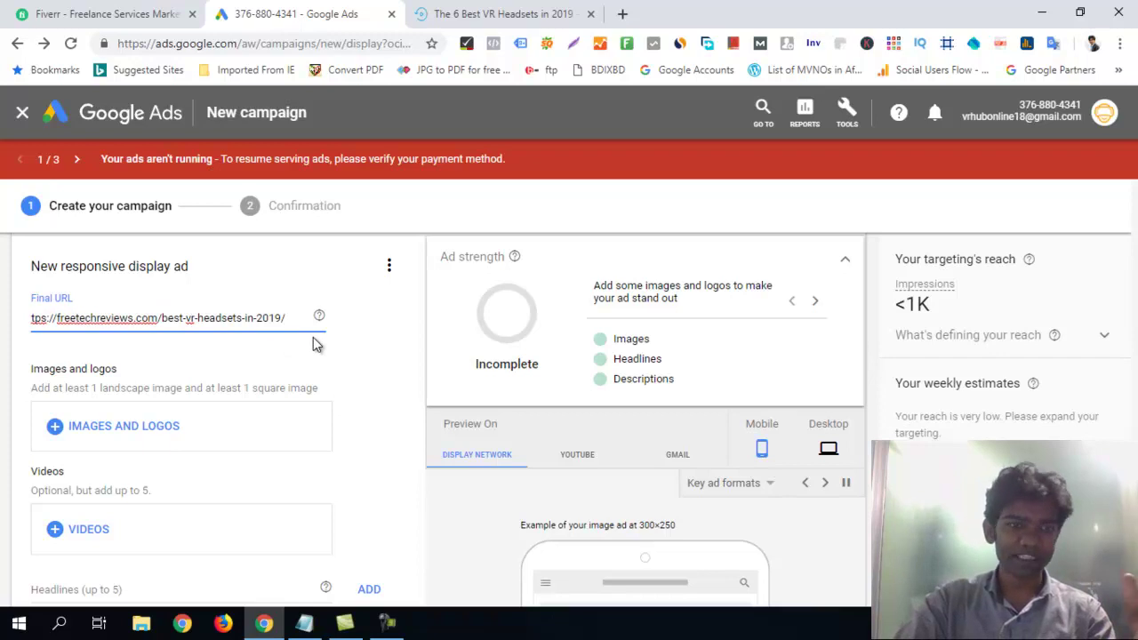
Scan the website for ad images and add the first photo of the woman in landscape (1.91:1) and square (1:1) crops
left_click(133, 440)
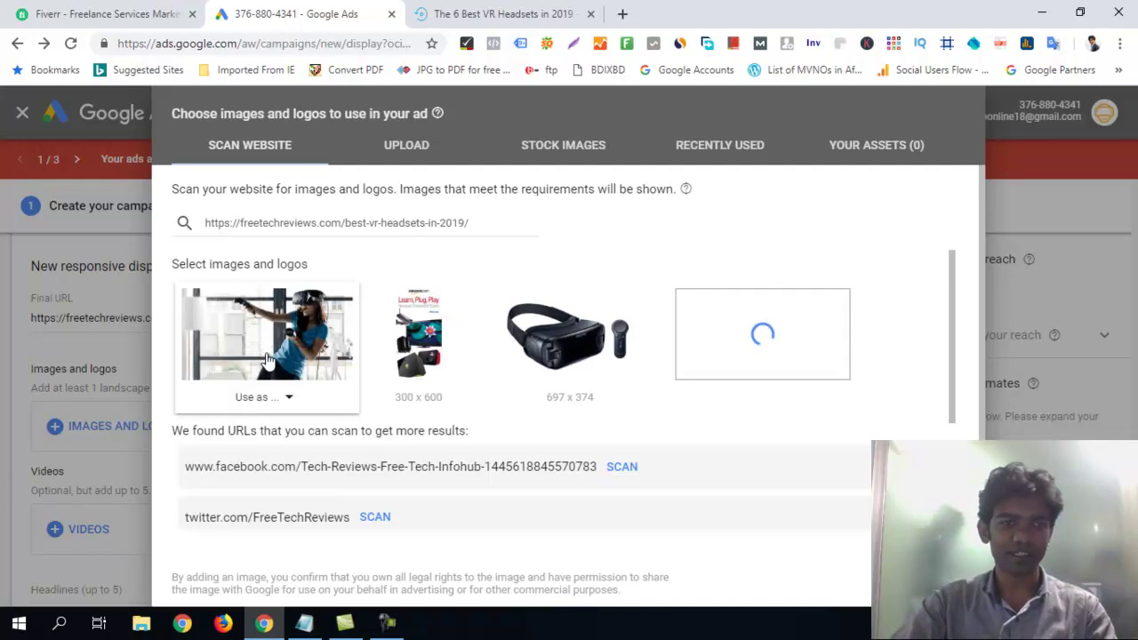
left_click(291, 402)
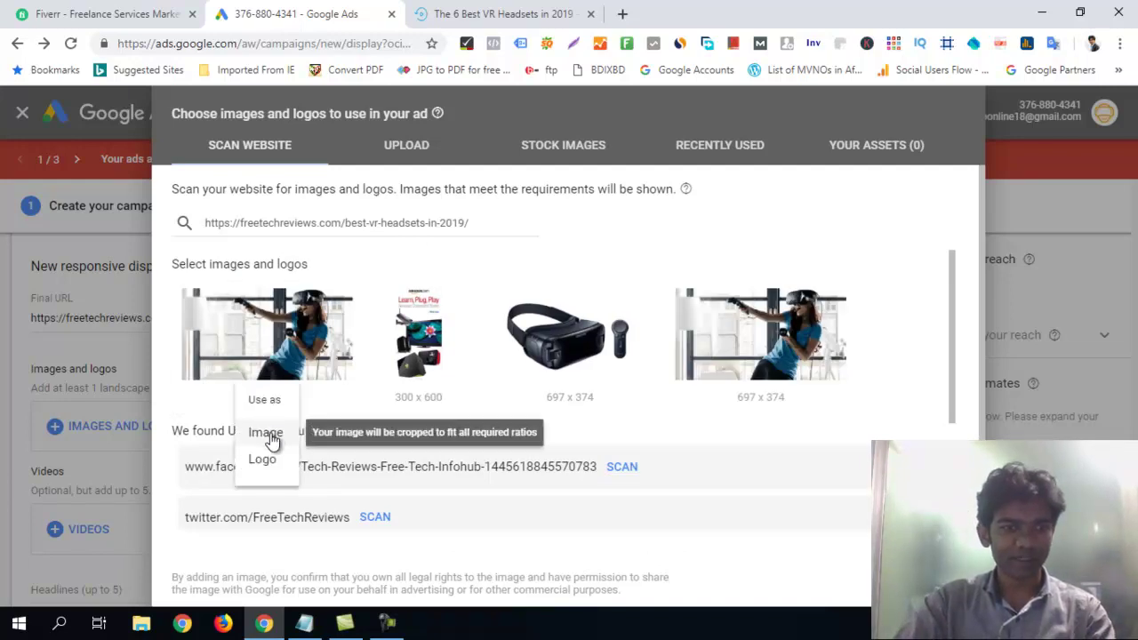
left_click(267, 433)
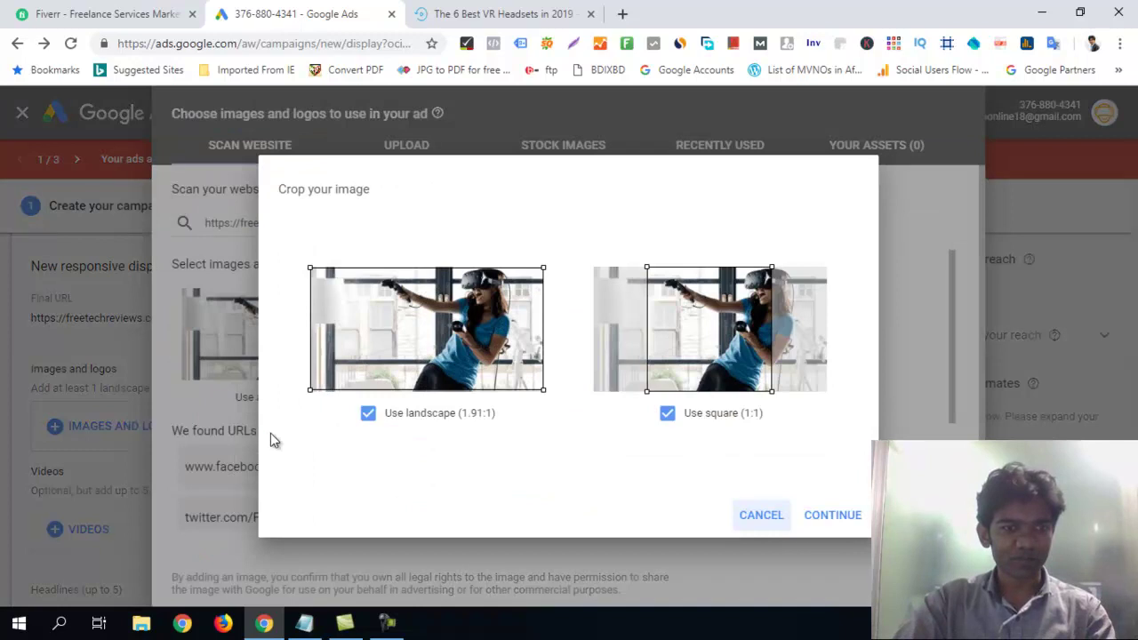
left_click(835, 520)
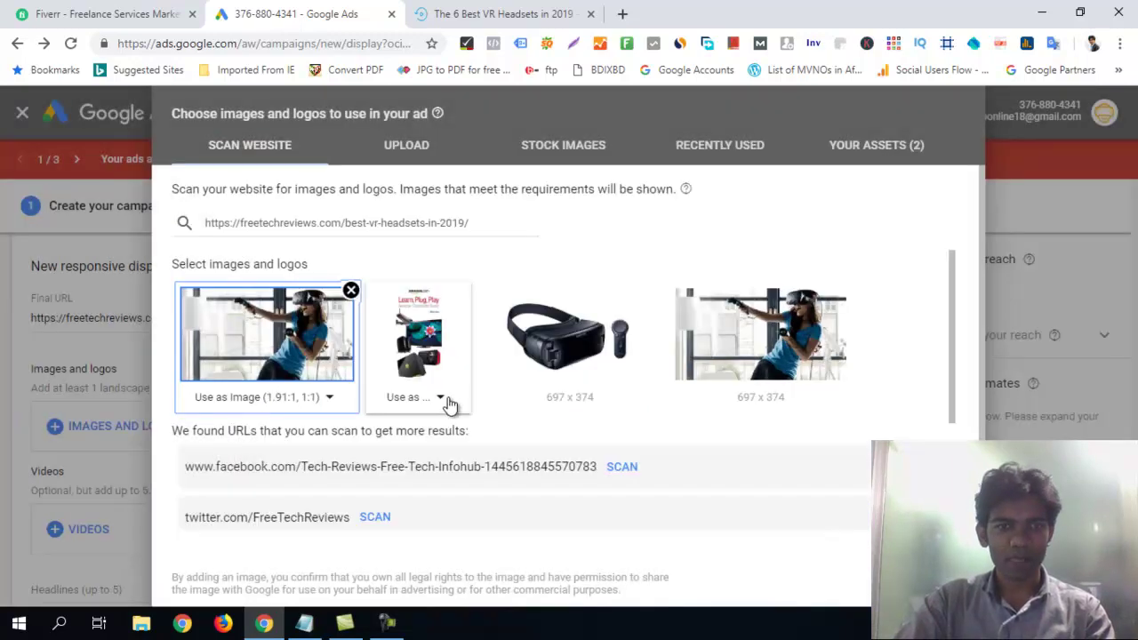
Add the scanned picture of the black VR headset with controller as an ad image in landscape and square crops
left_click(445, 401)
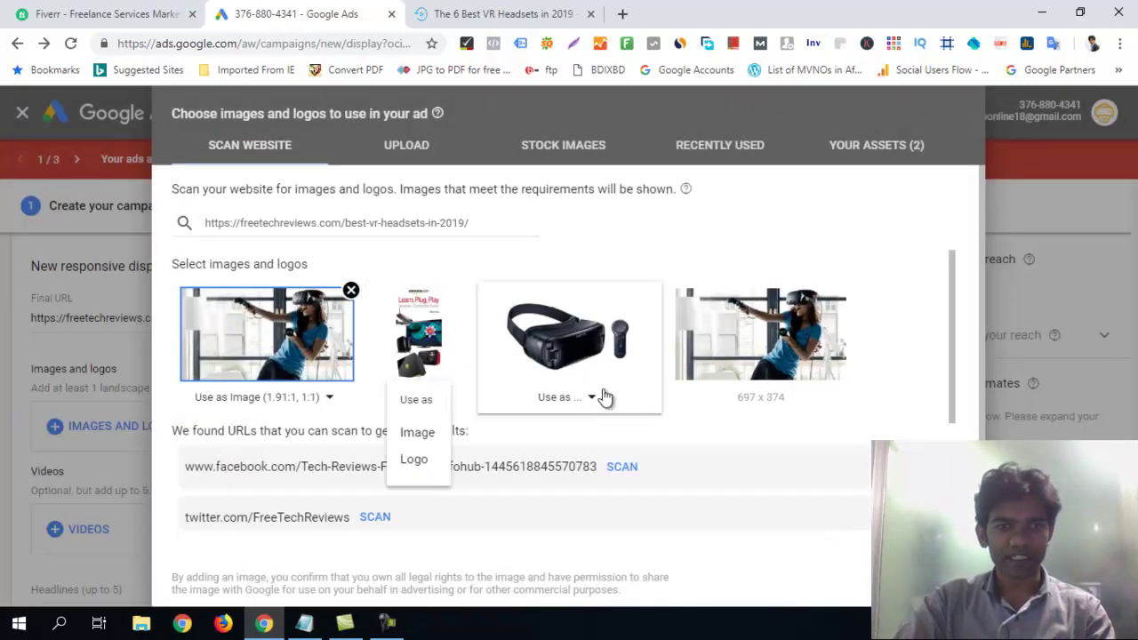
left_click(593, 402)
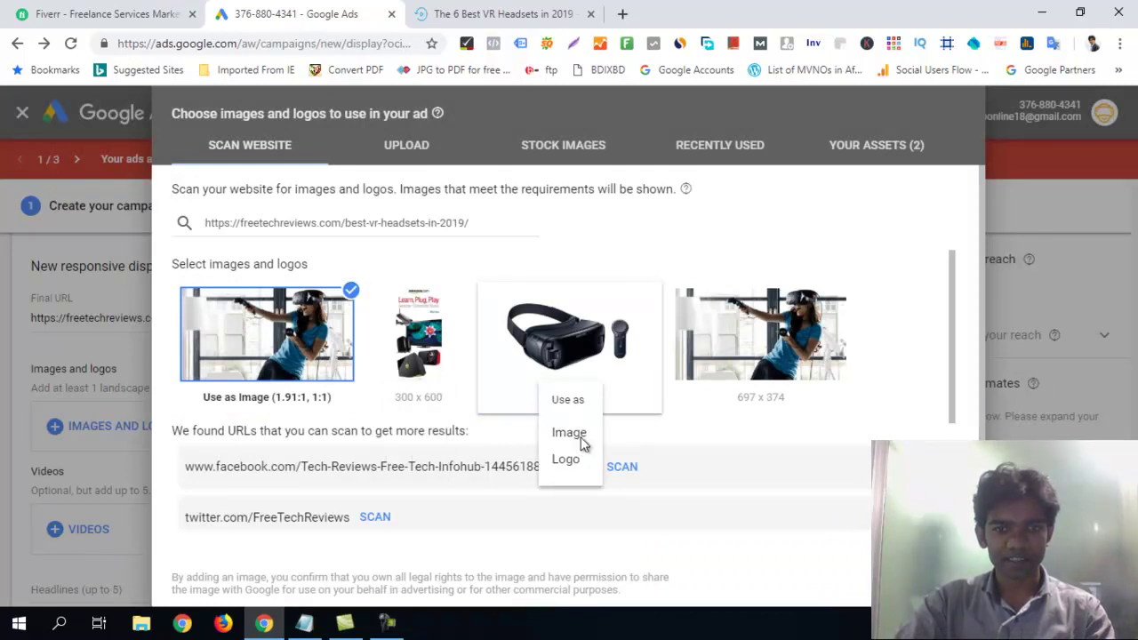
left_click(579, 436)
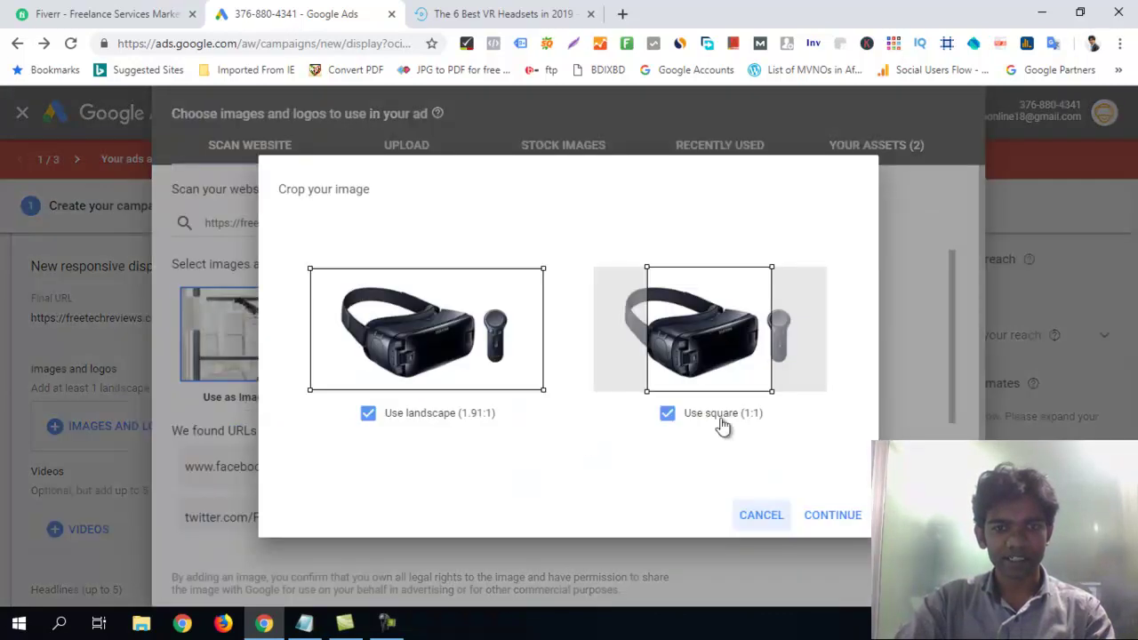
left_click(830, 516)
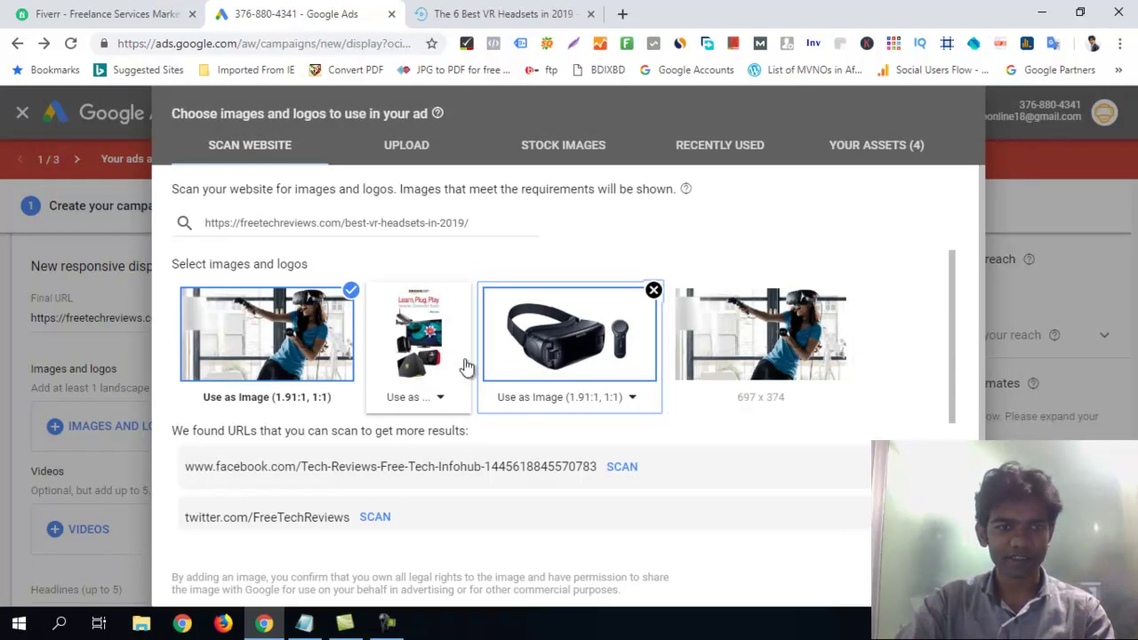
Add the second 697 x 374 photo of the woman as an ad image, shifting the square crop to frame her
left_click(771, 399)
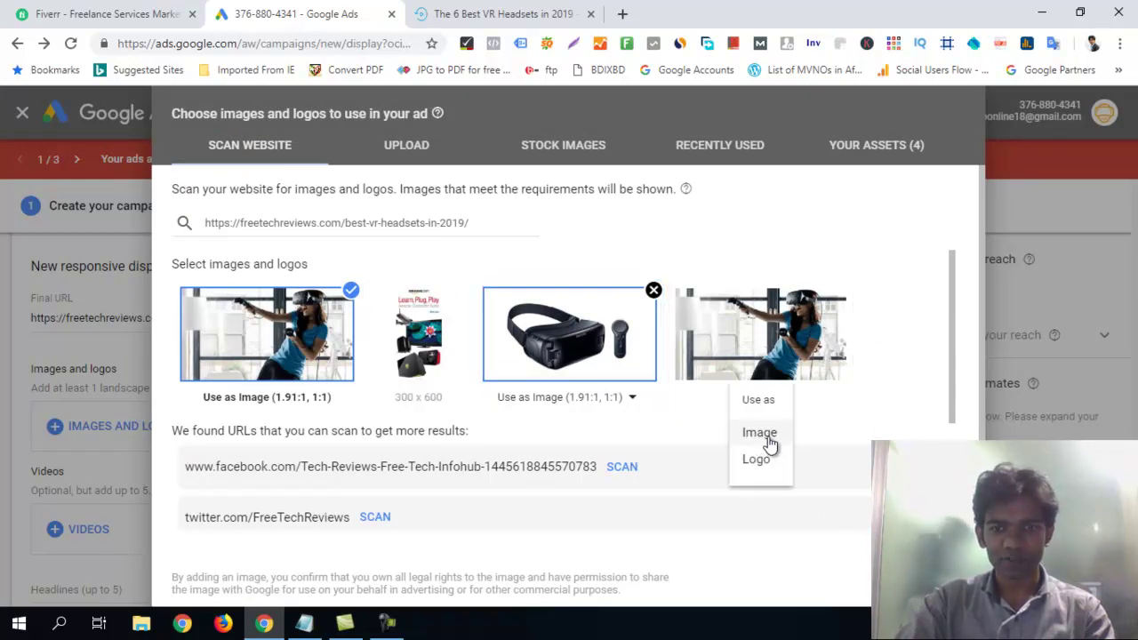
left_click(761, 433)
left_click_drag(756, 334, 803, 321)
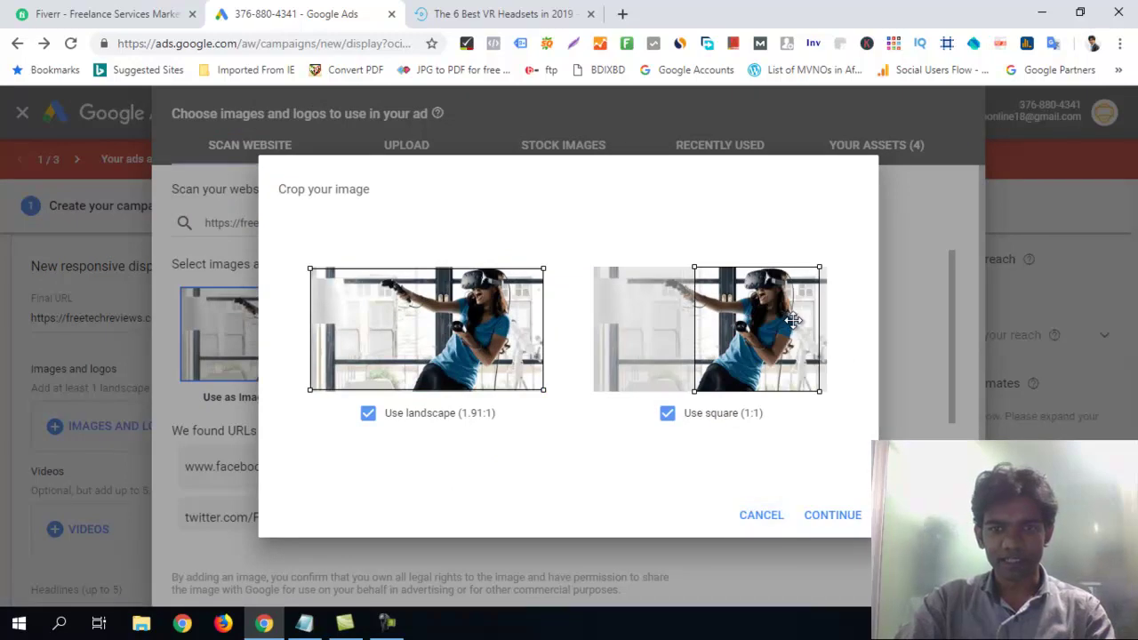
left_click(826, 513)
Add the stock photo of the plaid-shirted woman wearing a VR headset, shifting the square crop to frame her, and save the ad's image selection
scroll(542, 316, "down", 2)
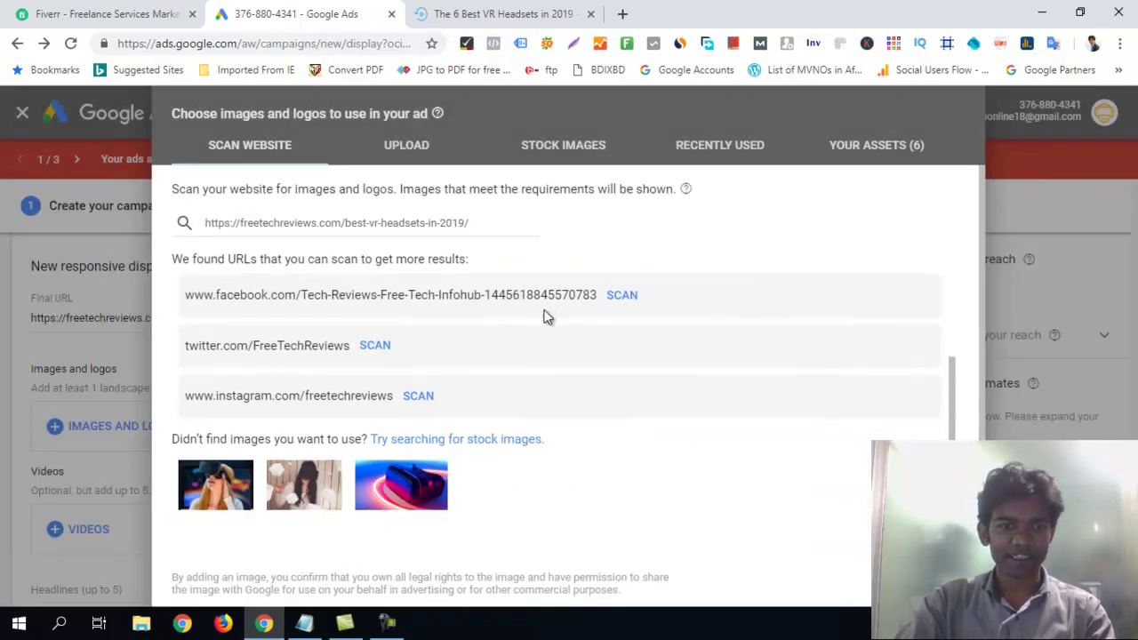
left_click(310, 477)
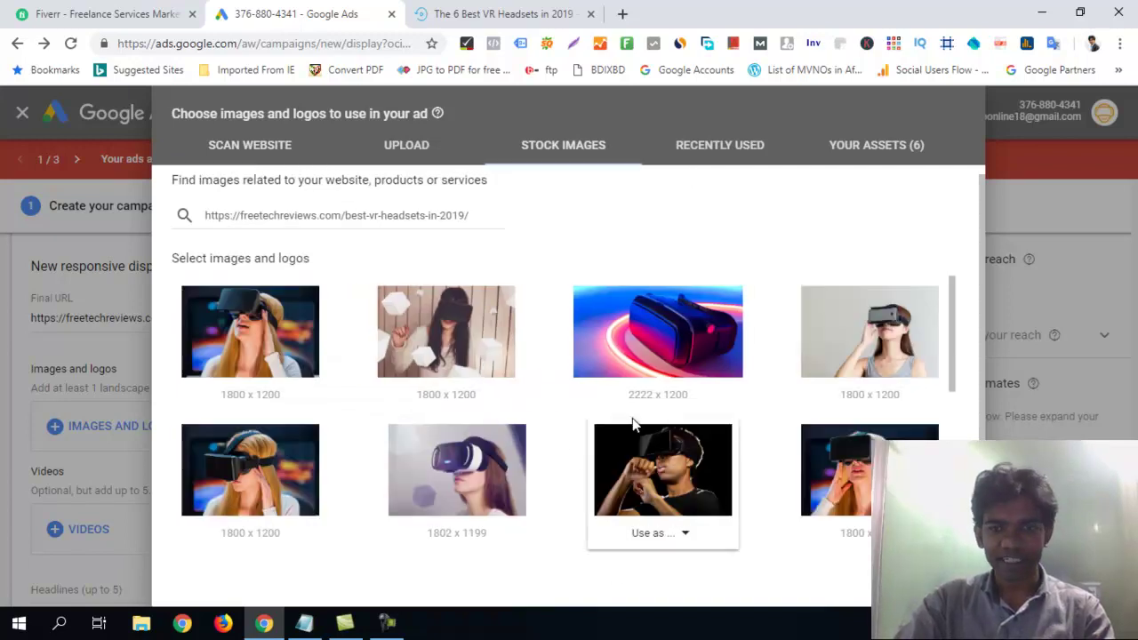
scroll(634, 432, "down", 3)
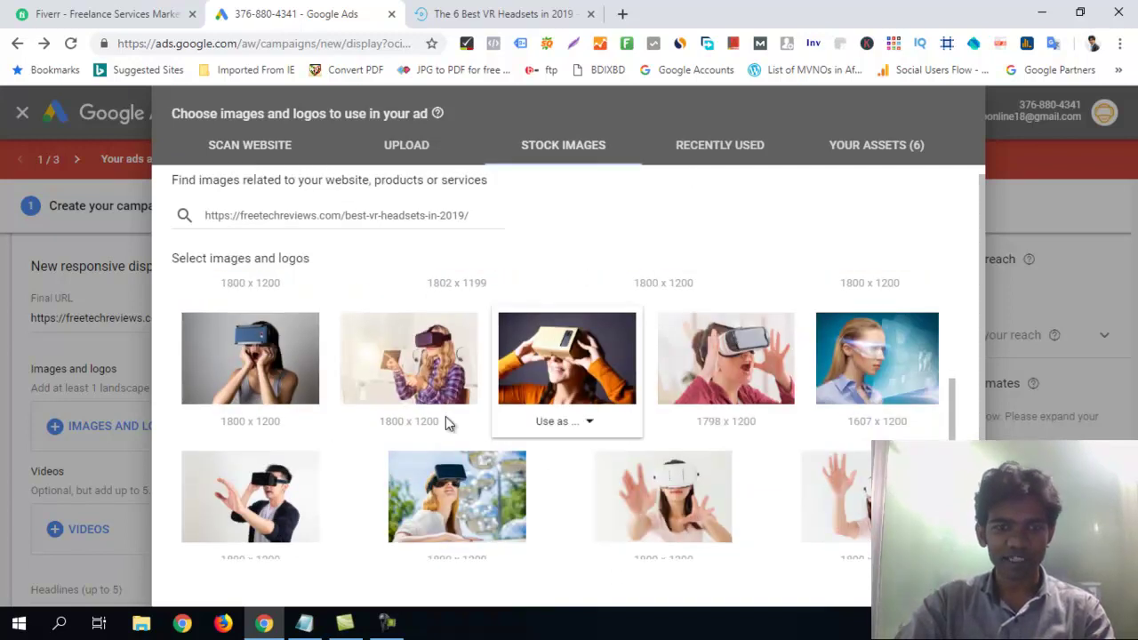
left_click(432, 426)
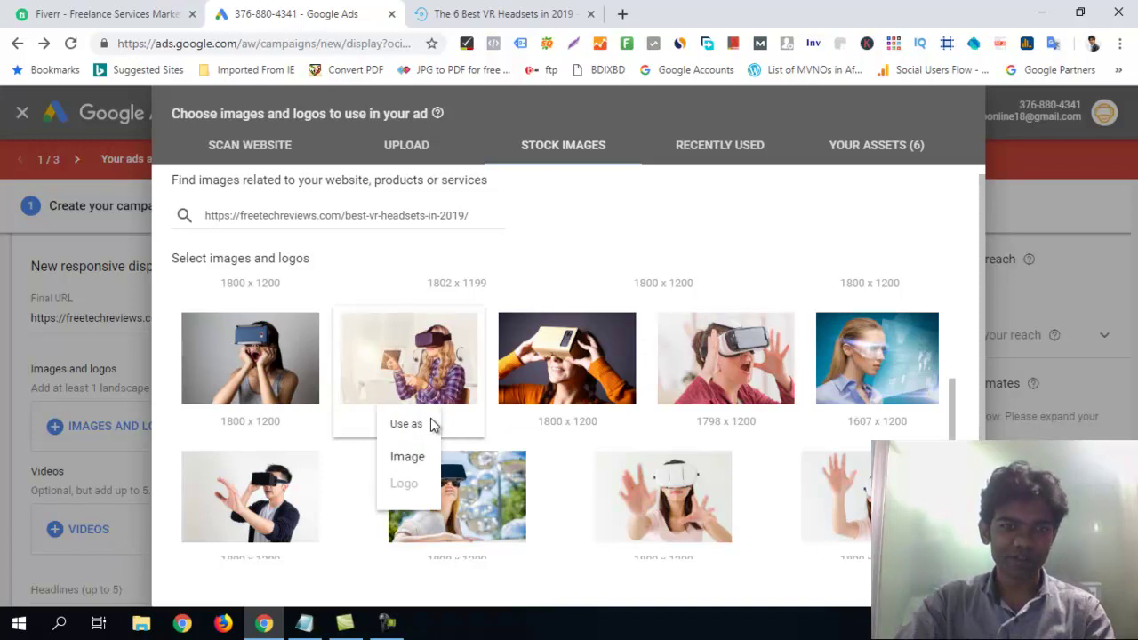
left_click(413, 469)
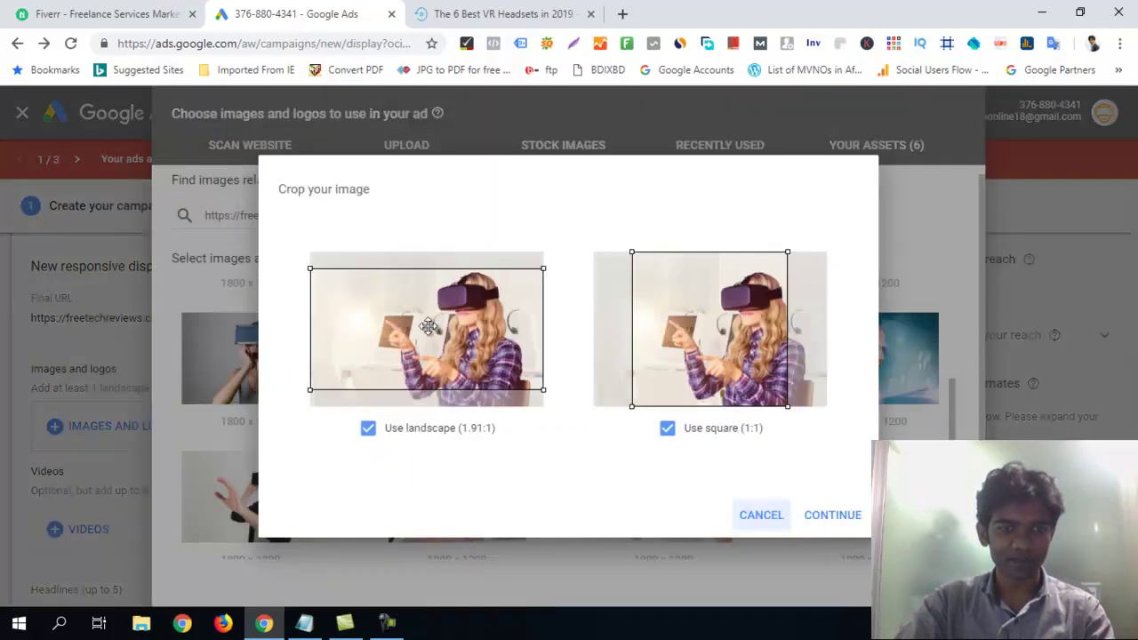
left_click_drag(714, 340, 745, 348)
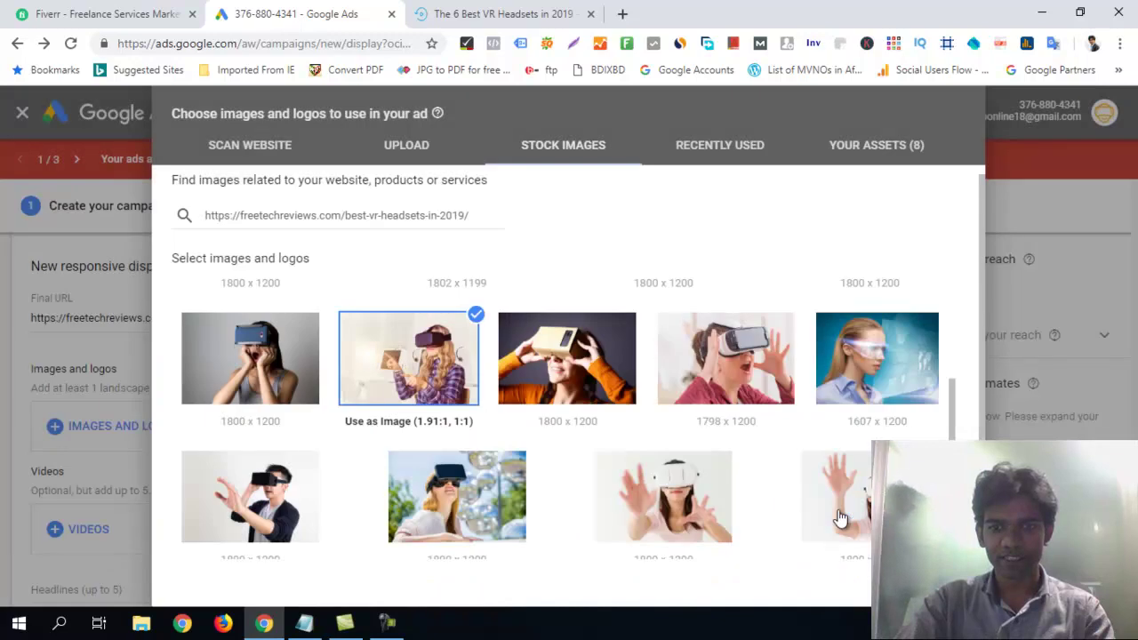
left_click(834, 519)
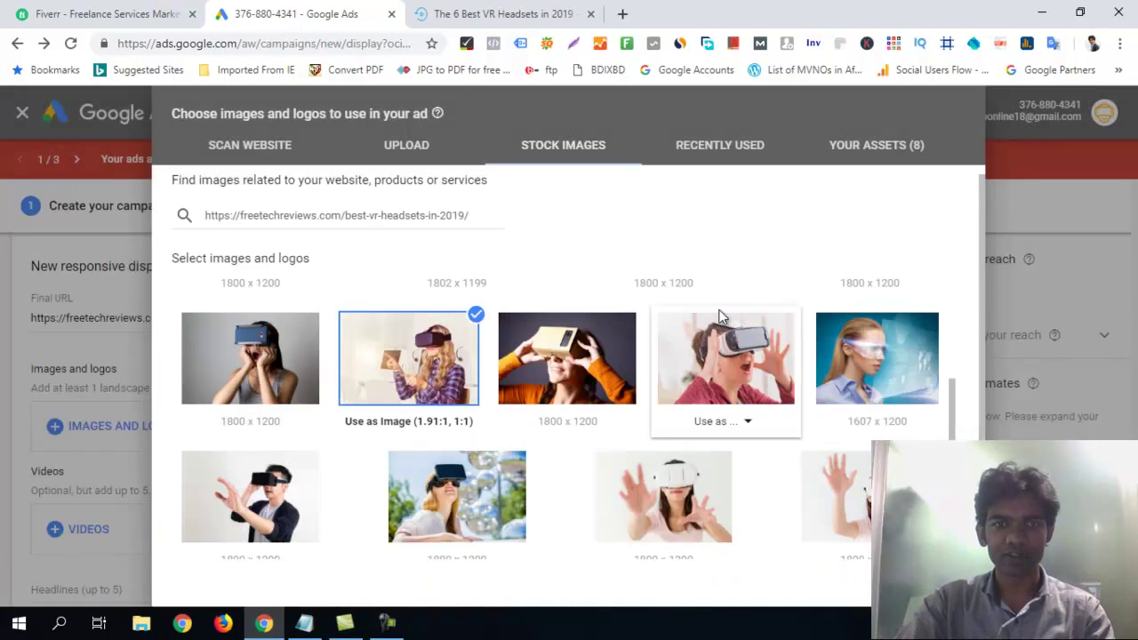
scroll(720, 317, "down", 2)
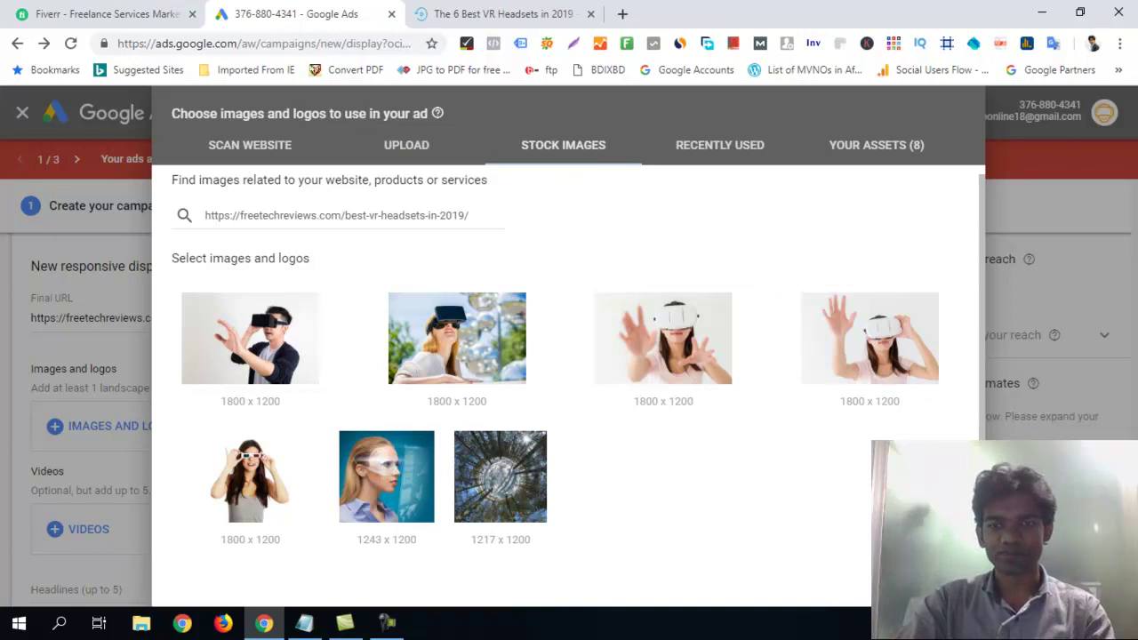
left_click(933, 582)
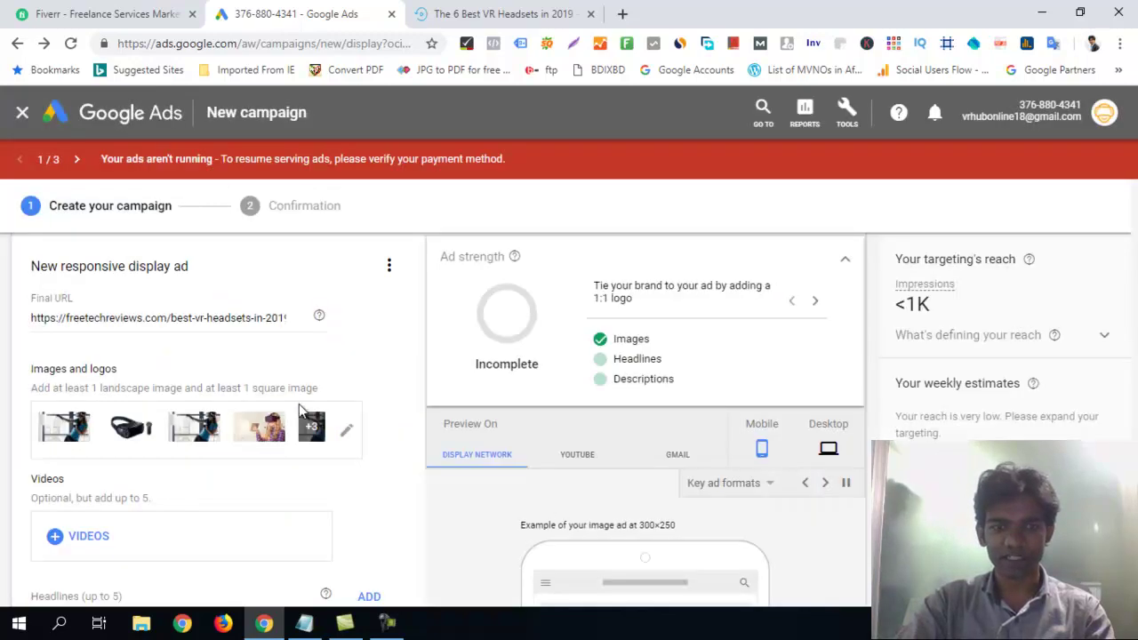
Fill in the ad's headline with "Best VR Headset 2019 to buy", copied from the open Notepad notes
scroll(304, 405, "down", 1)
scroll(302, 403, "down", 2)
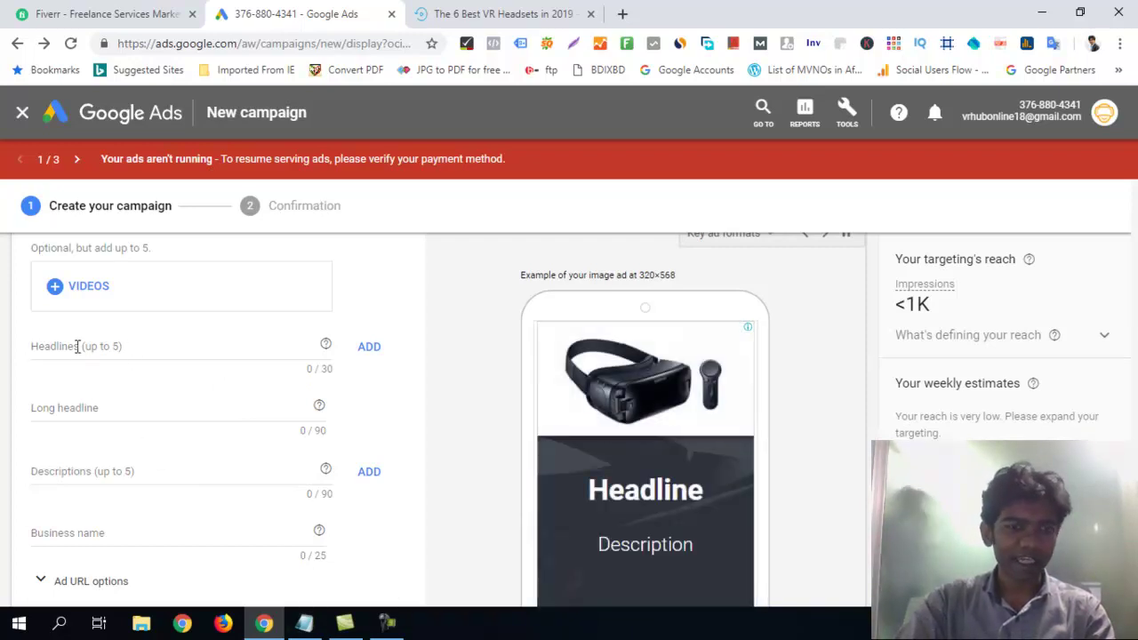
left_click(304, 622)
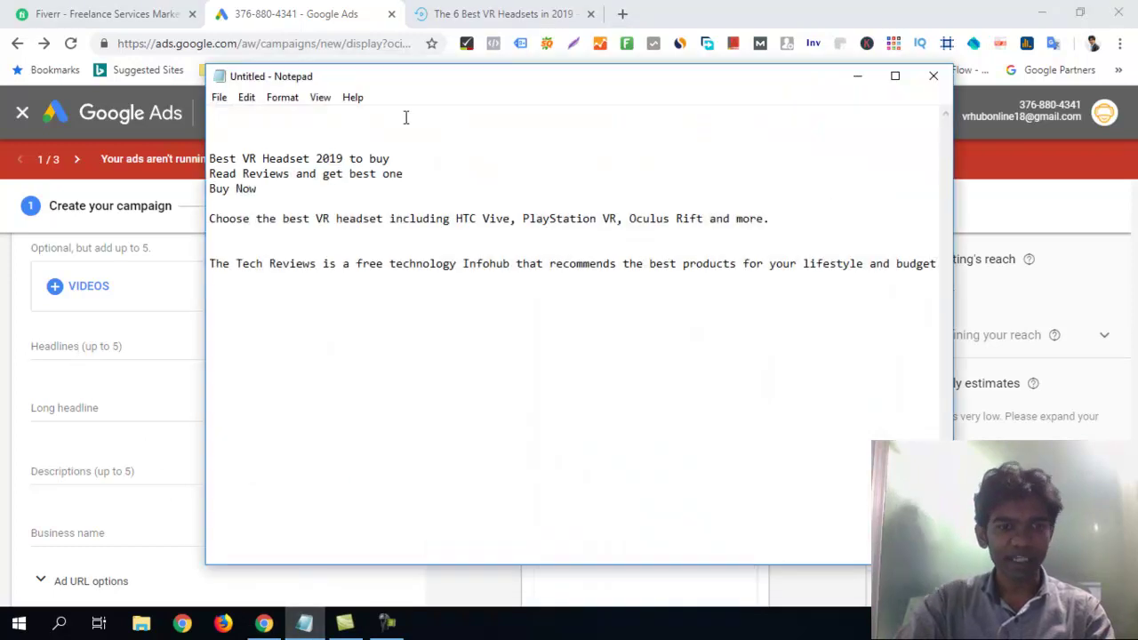
left_click_drag(394, 158, 209, 158)
key("ctrl+c")
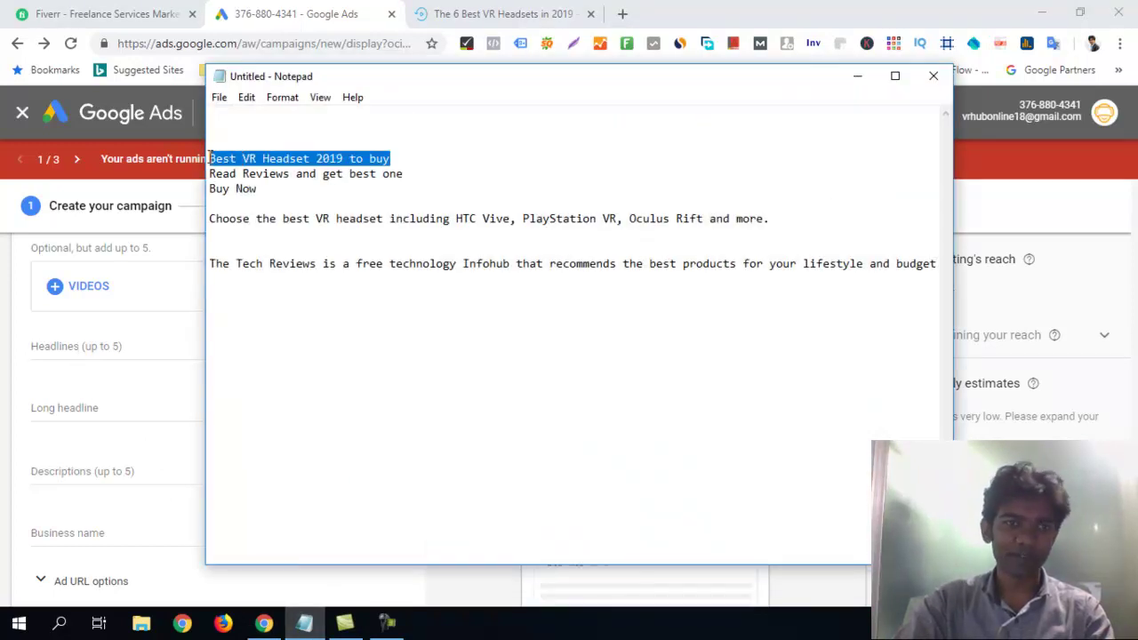
left_click(856, 76)
left_click(123, 346)
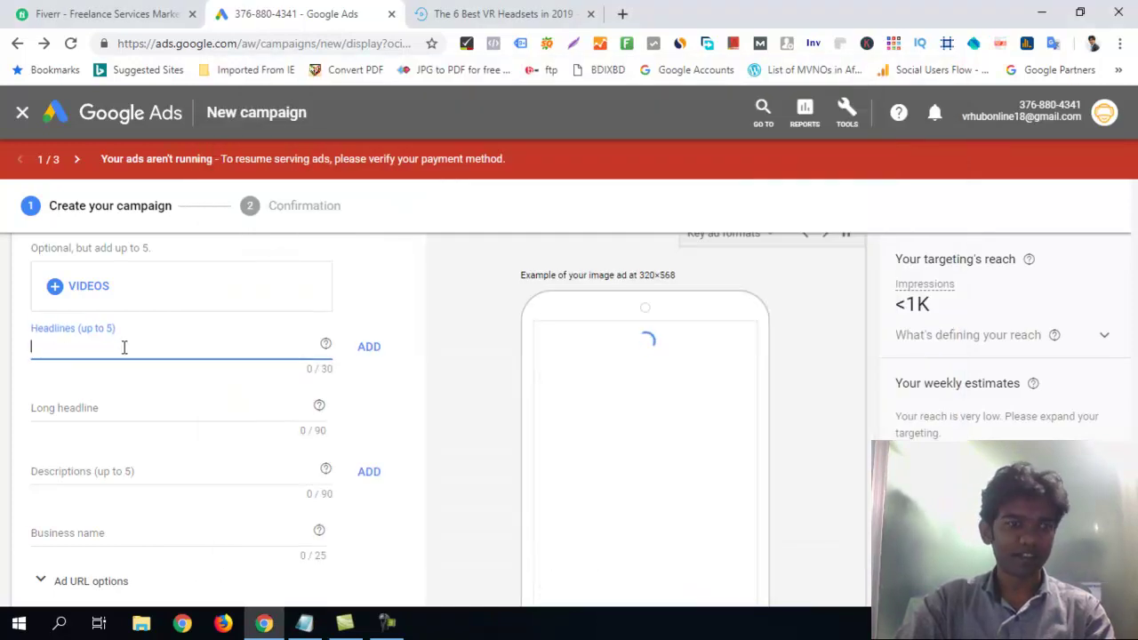
key("ctrl+v")
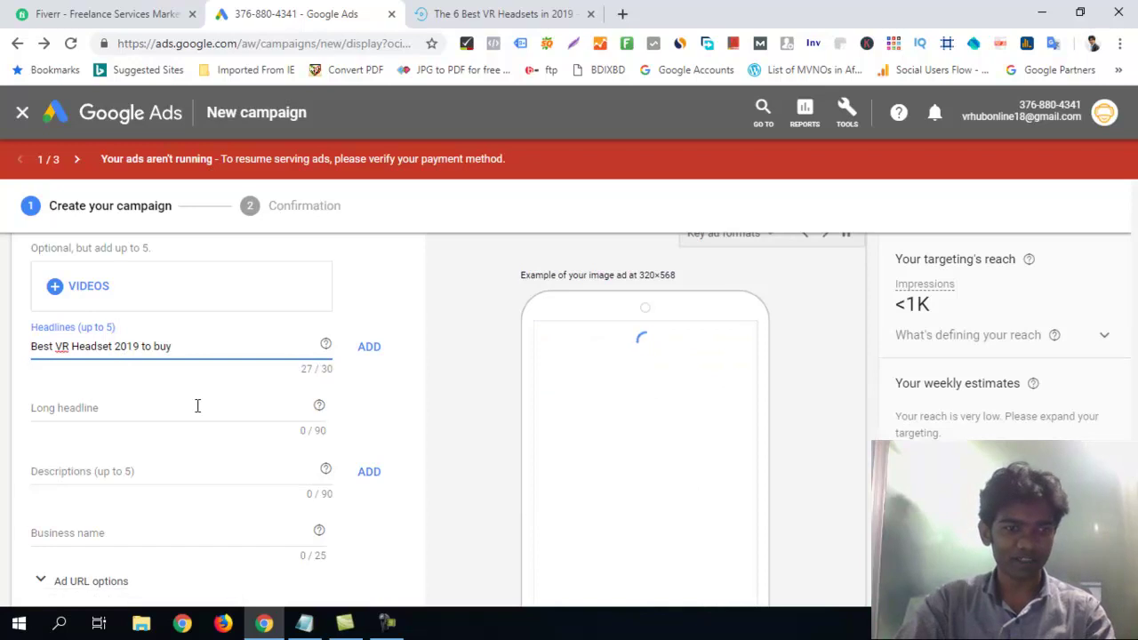
Fill in the long headline with "Read Reviews and get best one", copied from the Notepad notes
left_click(304, 622)
left_click_drag(412, 175, 208, 173)
key("ctrl+c")
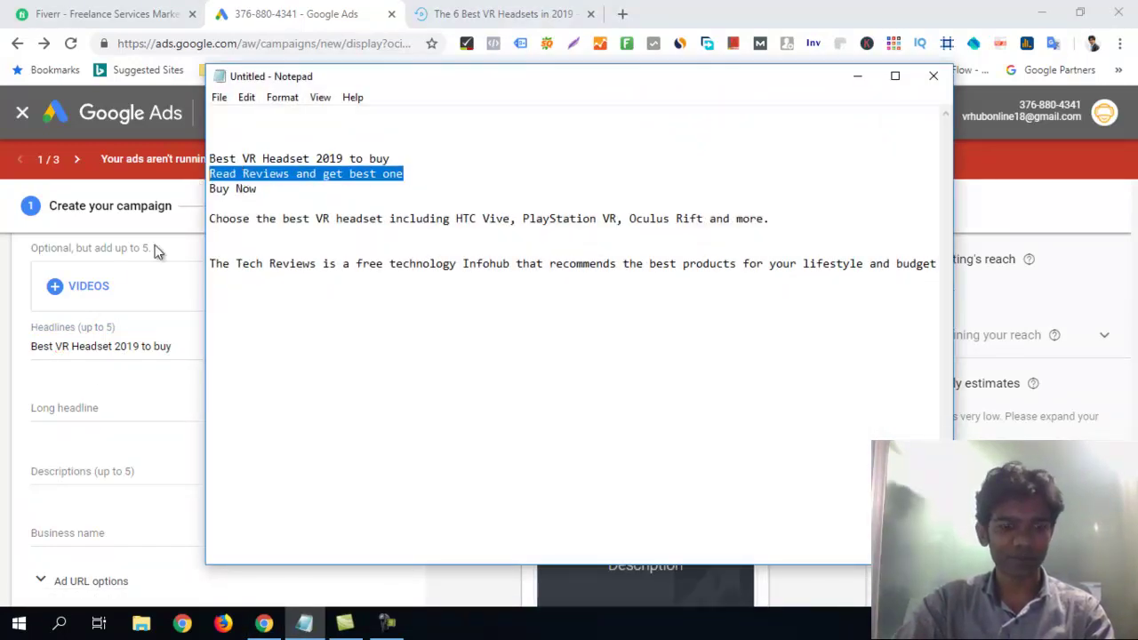
left_click(87, 403)
left_click(87, 405)
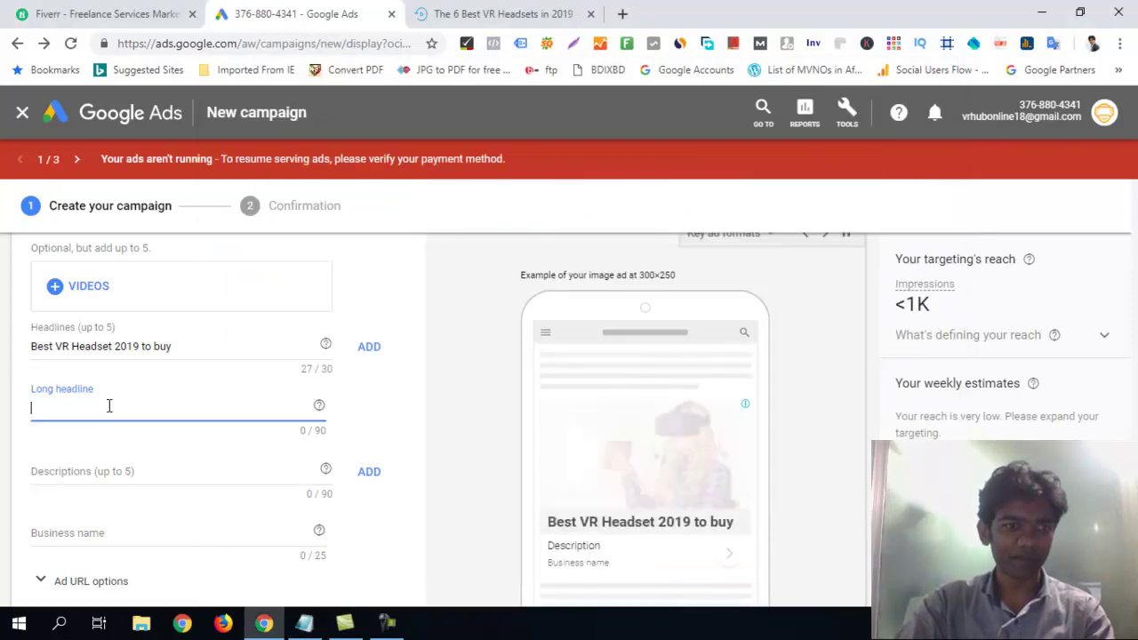
key("ctrl+v")
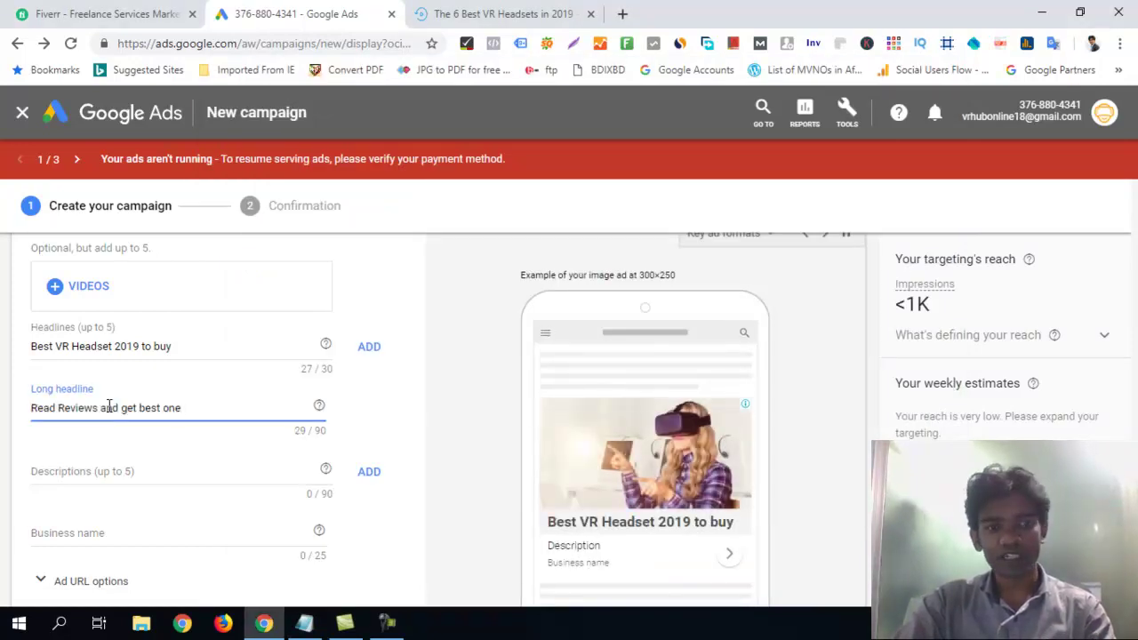